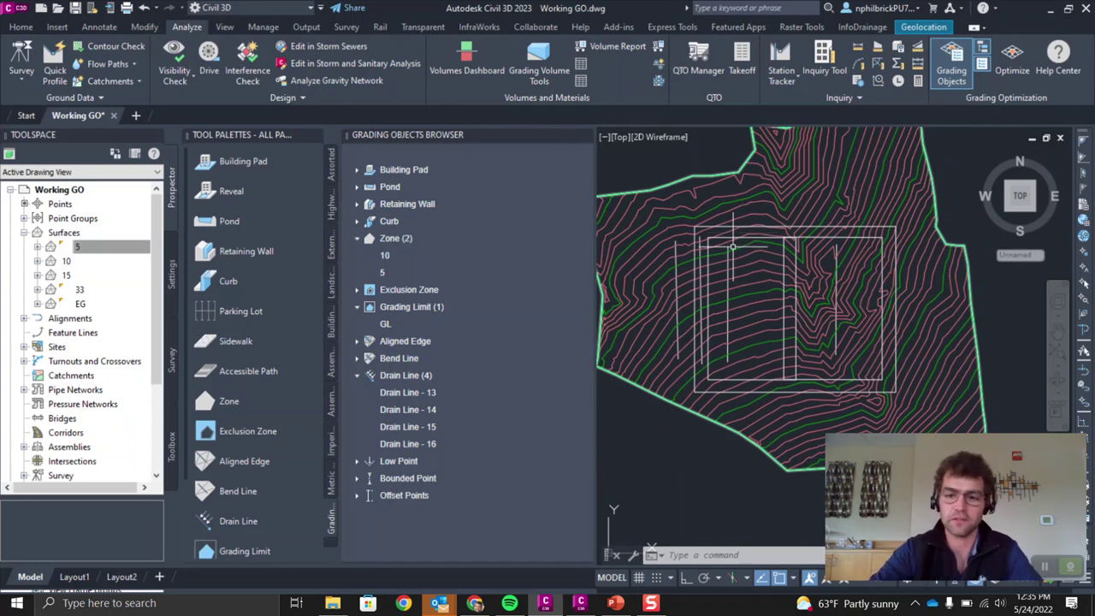
Inspect the slope constraints of the GL grading limit, zone 10 and zone 5 in the drawing.
click(721, 200)
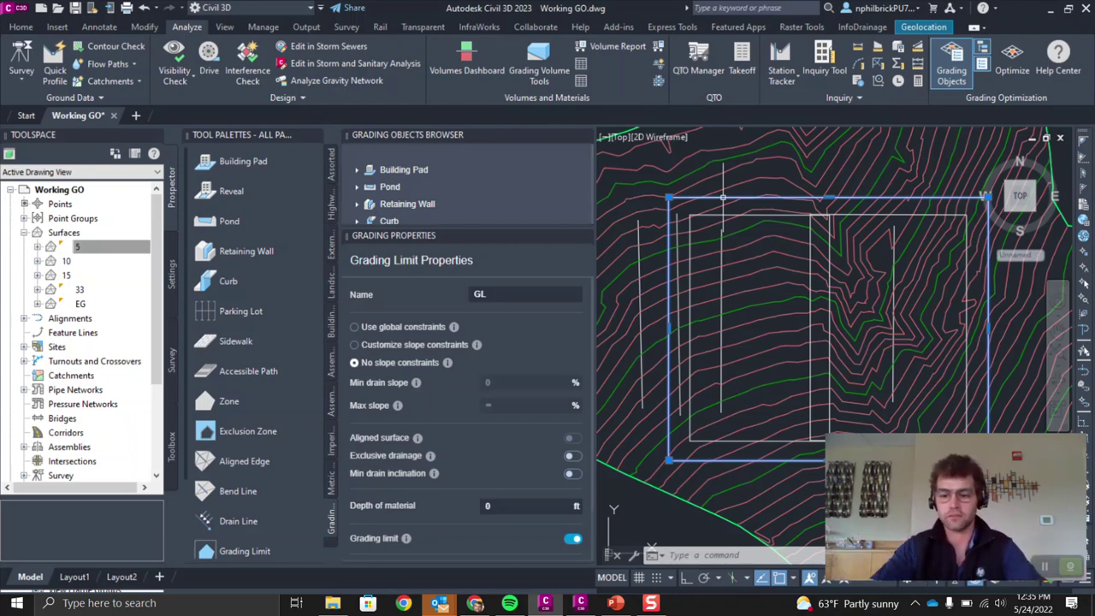
key(Escape)
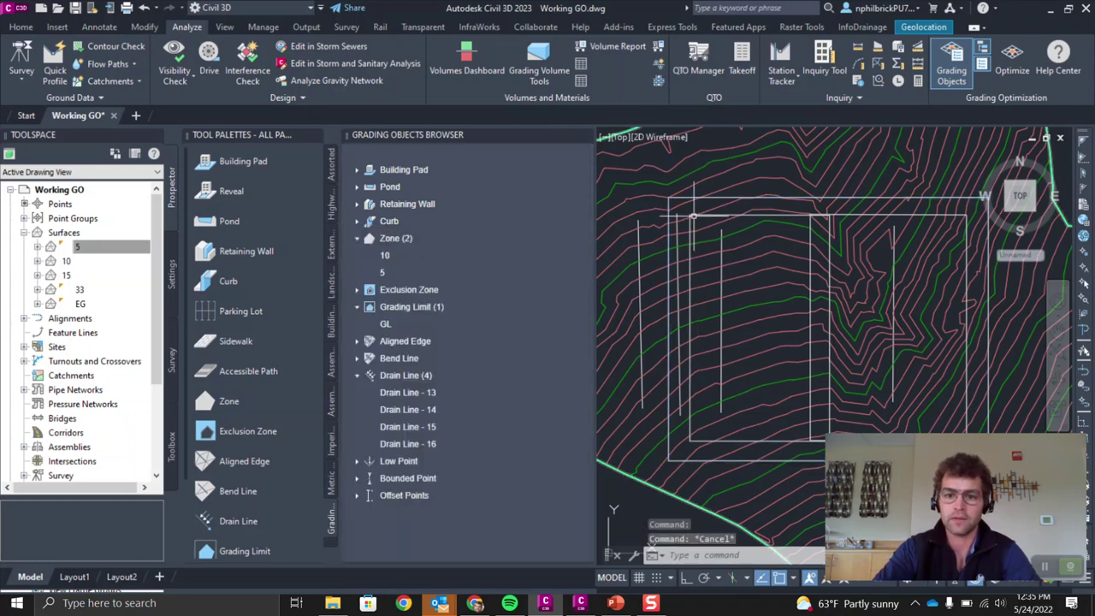
click(691, 216)
mouse_move(689, 216)
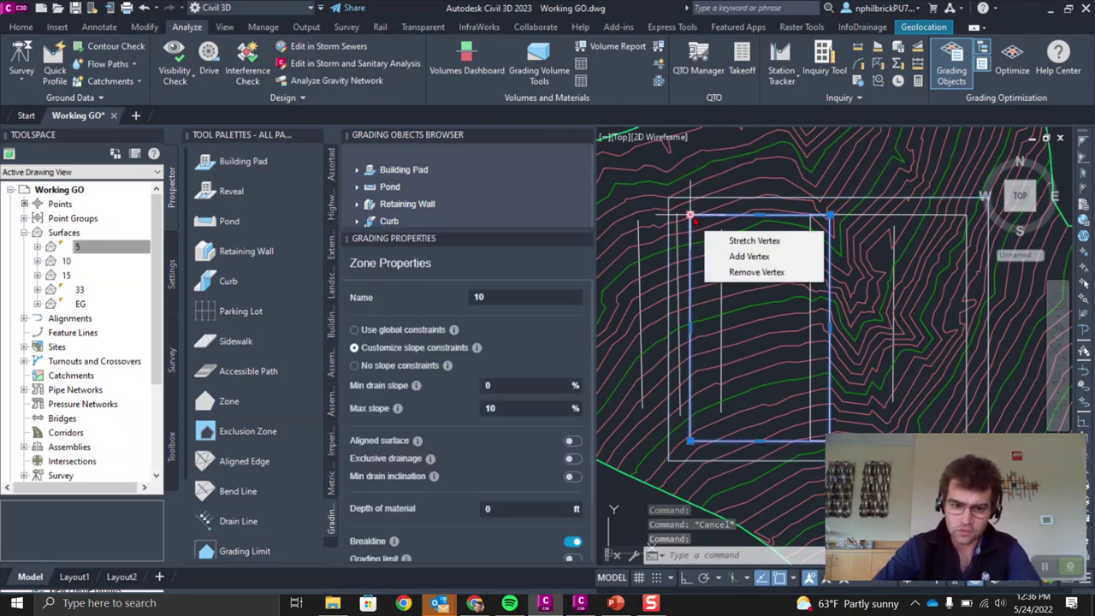
key(Escape)
click(865, 214)
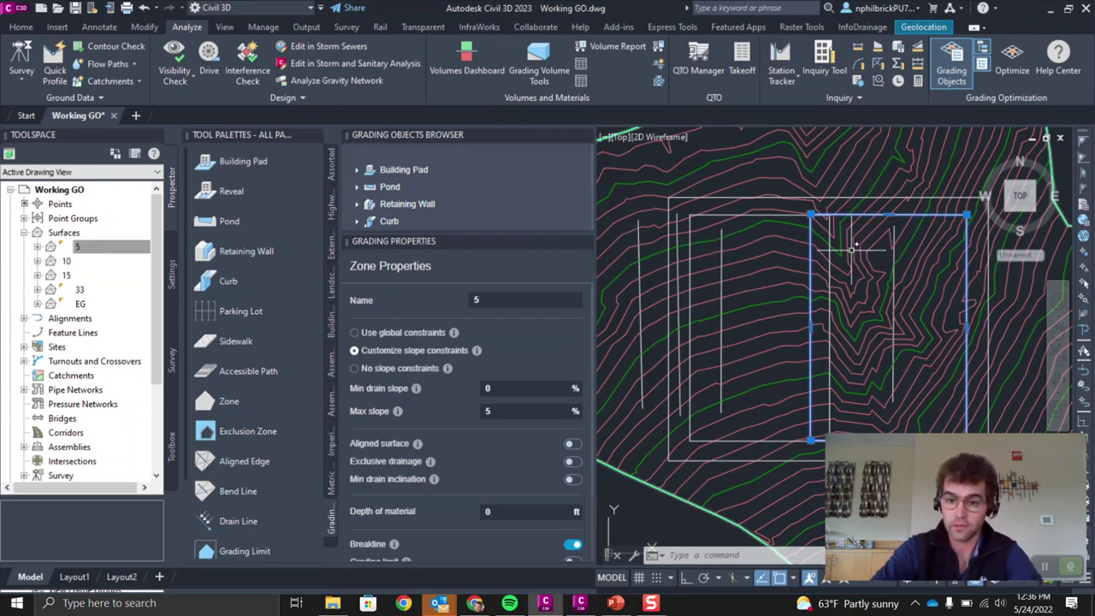
middle_drag(799, 317, 772, 278)
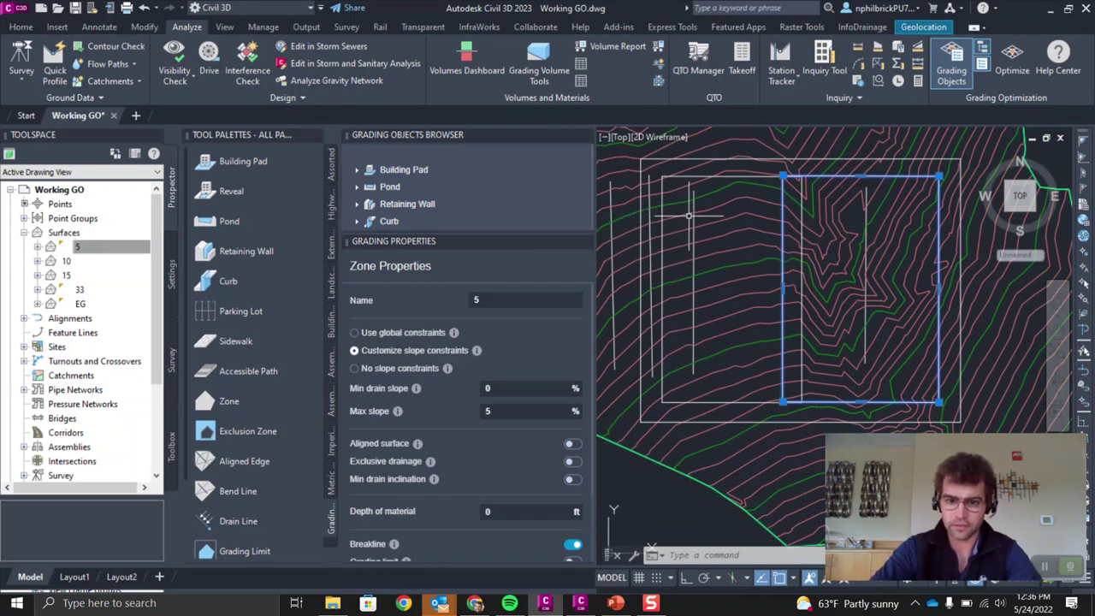
key(Escape)
key(Escape)
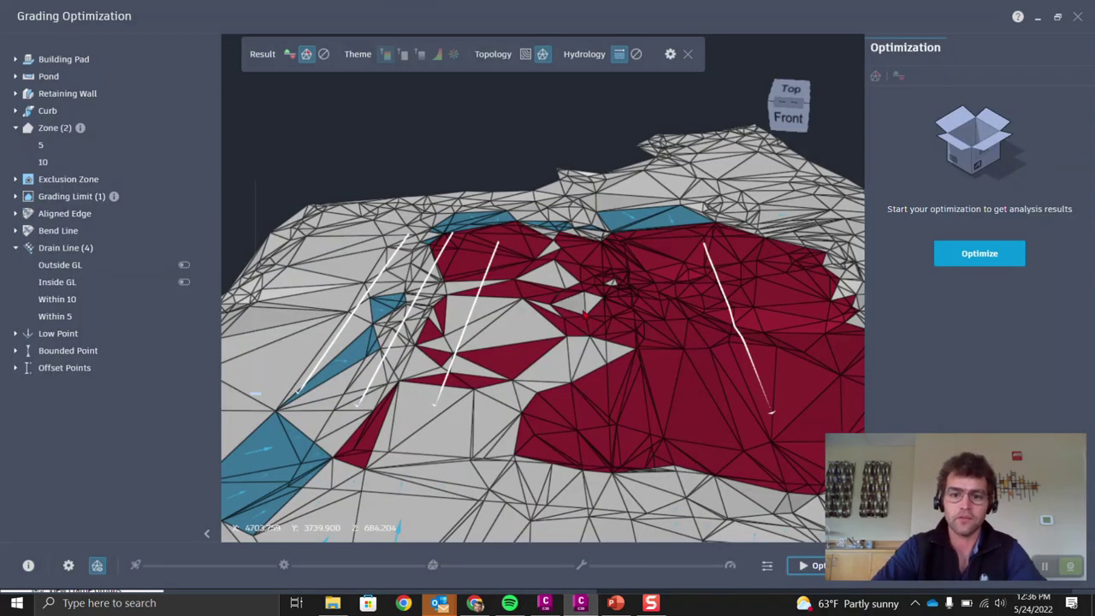
In Grading Optimization, activate the Outside GL drain line, deactivate the Within 10 and Within 5 drain lines, and reset the surface.
drag(584, 314, 876, 436)
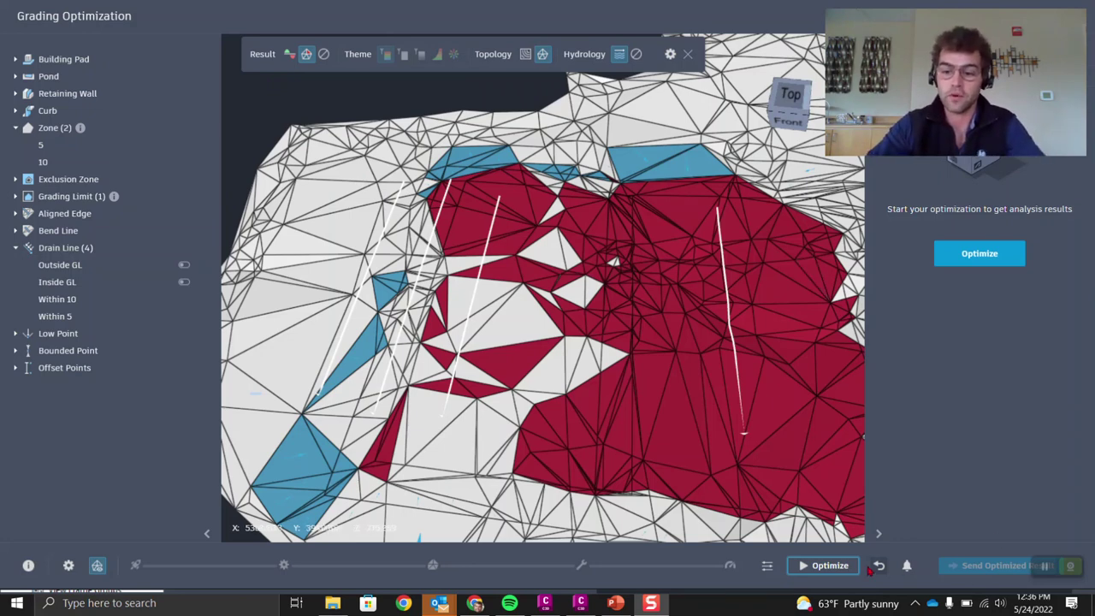
scroll(556, 321, up, 3)
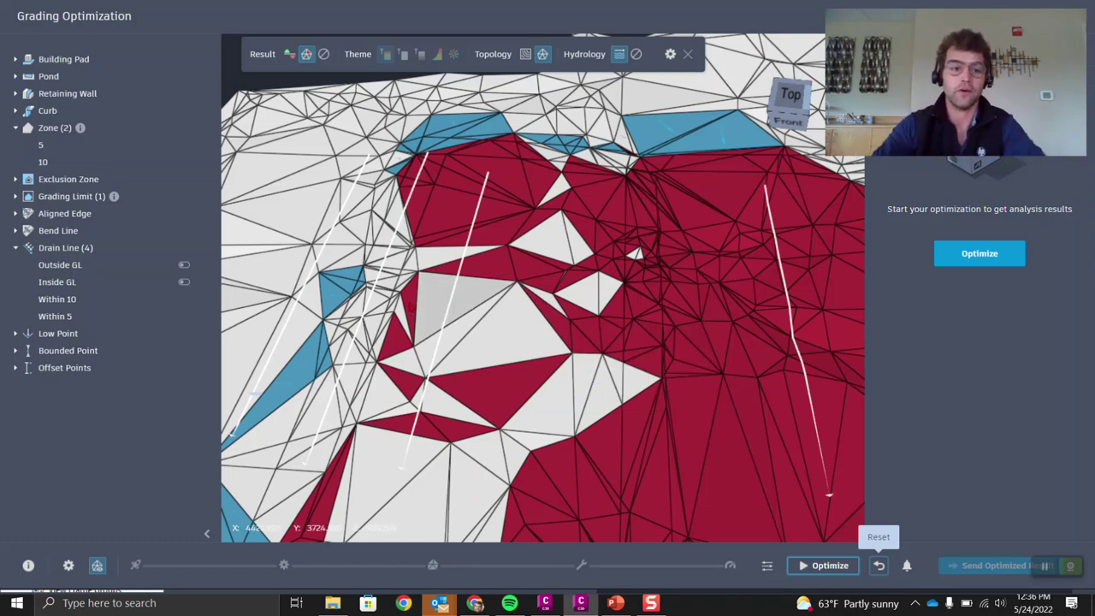
scroll(458, 304, down, 1)
scroll(458, 303, down, 3)
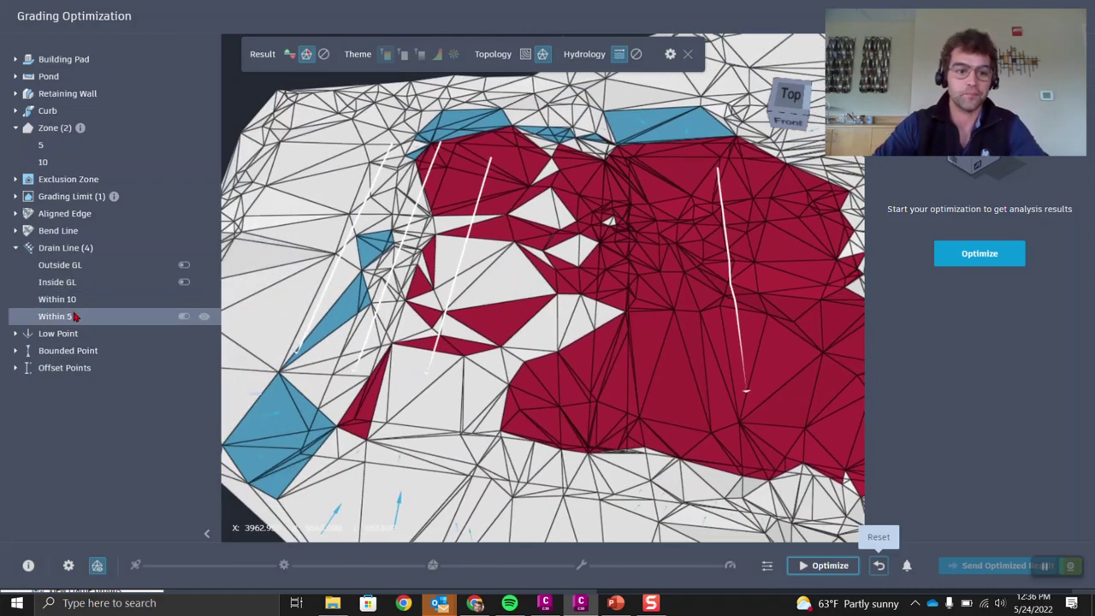
click(85, 299)
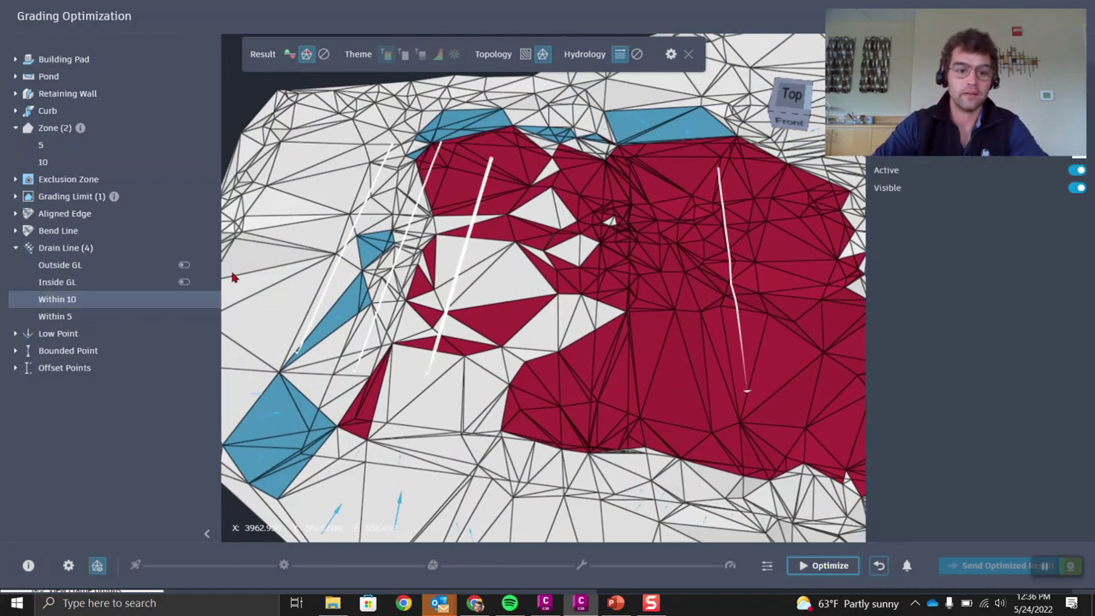
click(74, 284)
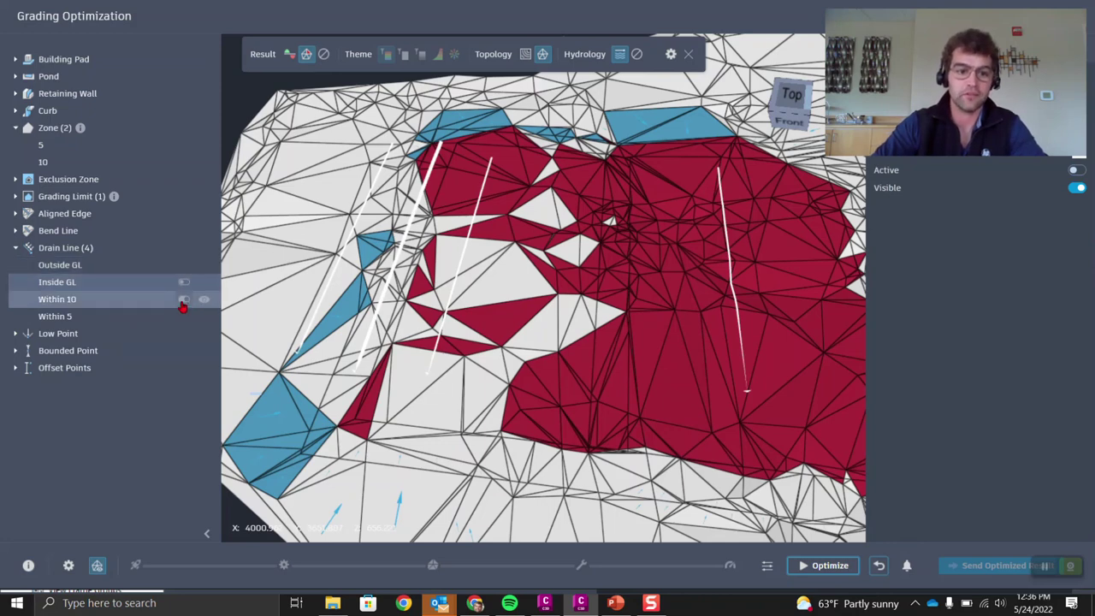
click(183, 299)
click(183, 316)
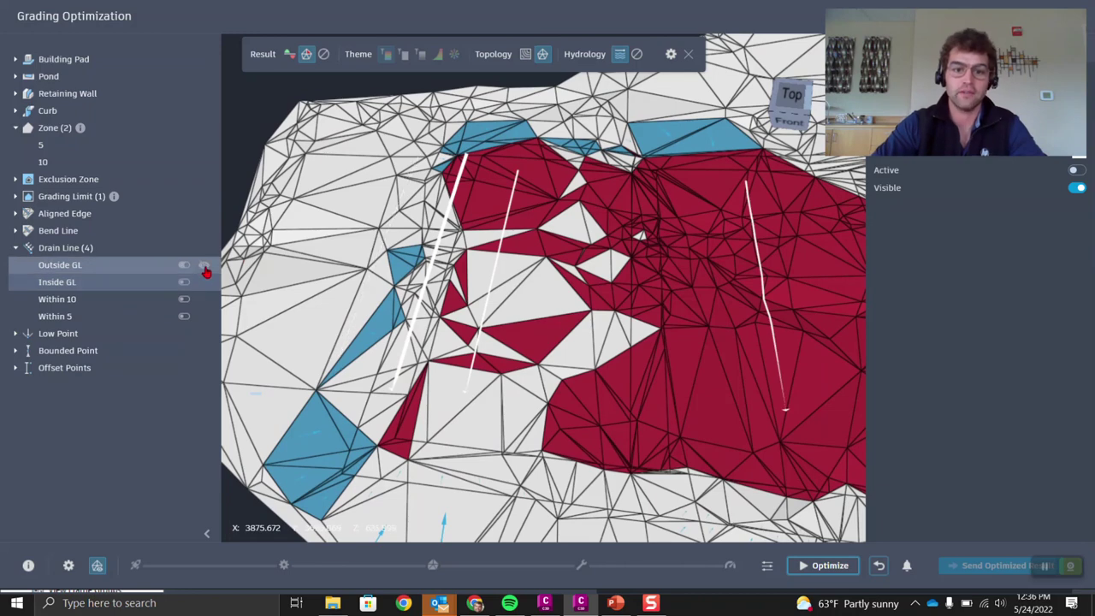
click(881, 564)
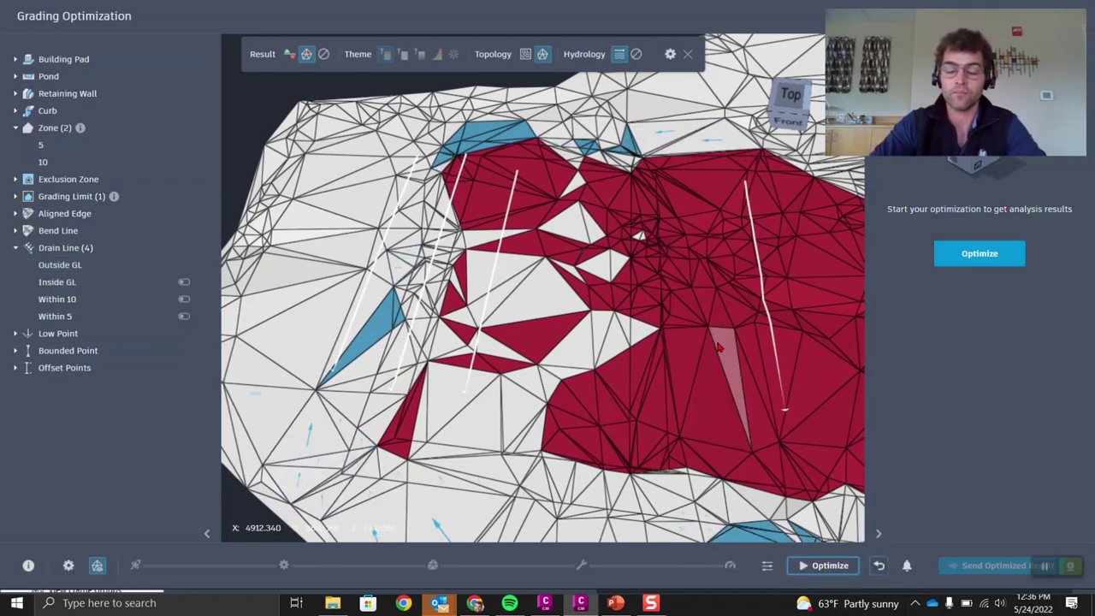
Run the grading optimization with only the Outside GL drain line active, and stop it partway through.
scroll(557, 239, down, 3)
mouse_move(608, 361)
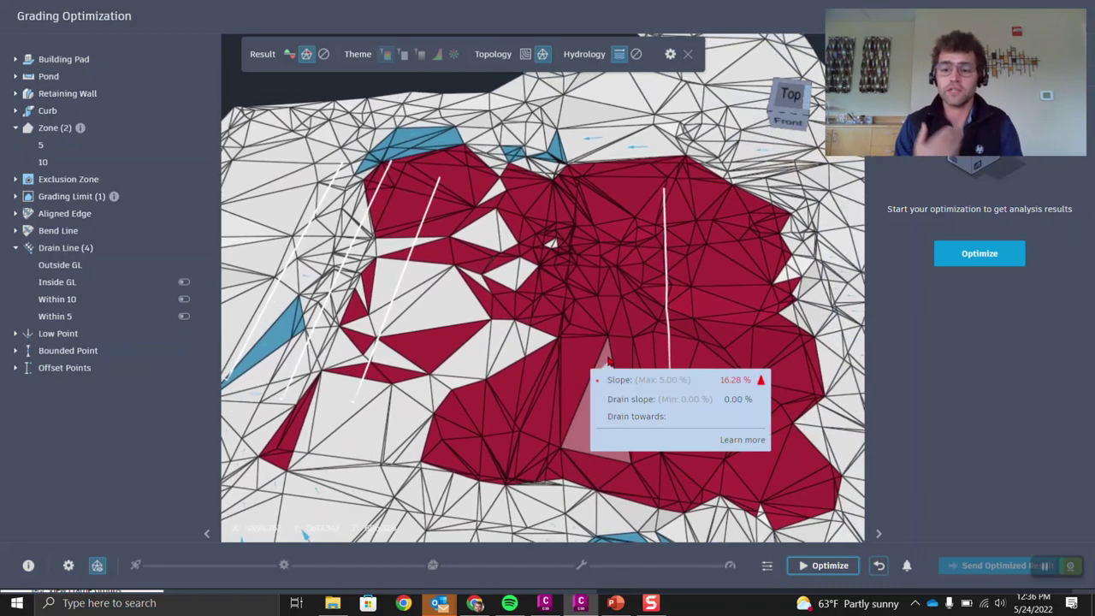
click(823, 565)
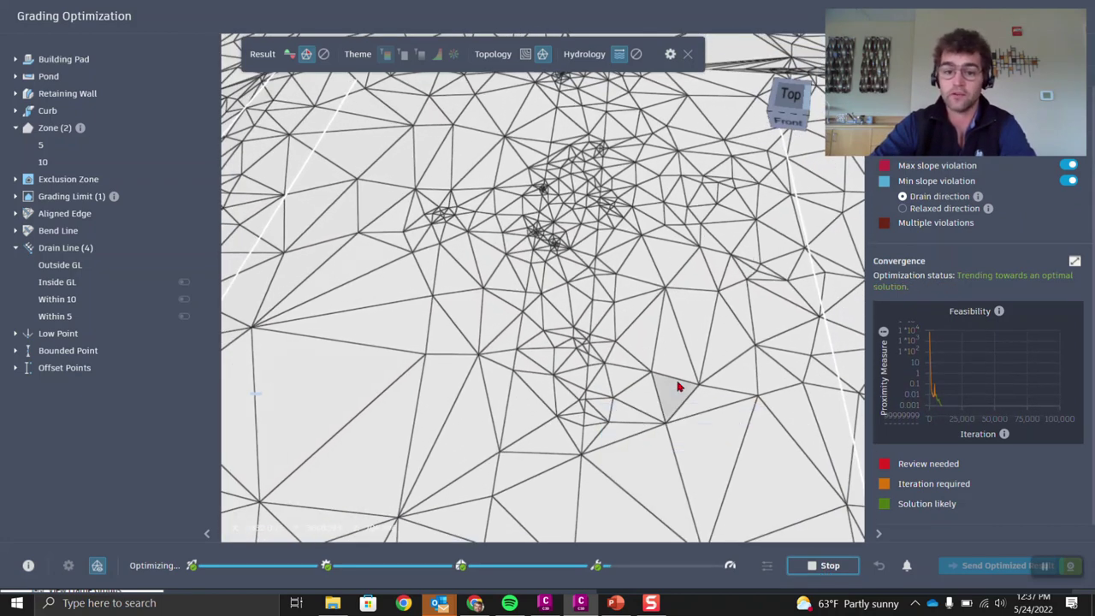
mouse_move(650, 334)
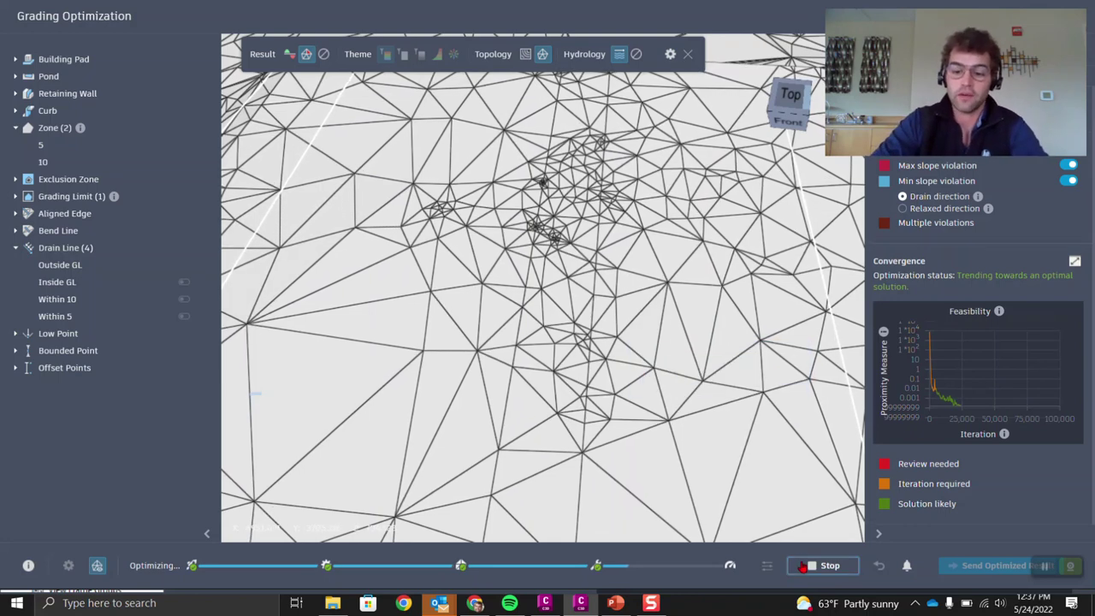
click(804, 568)
Set the minimum drain slope of zones 5 and 10 to 1% and reset the optimization.
click(54, 139)
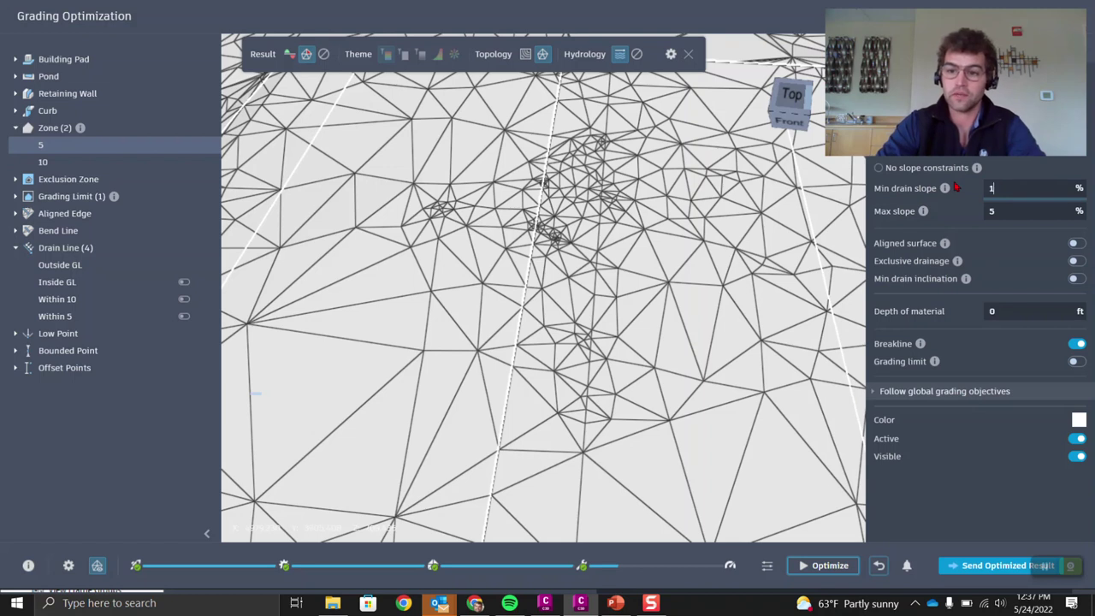
click(120, 162)
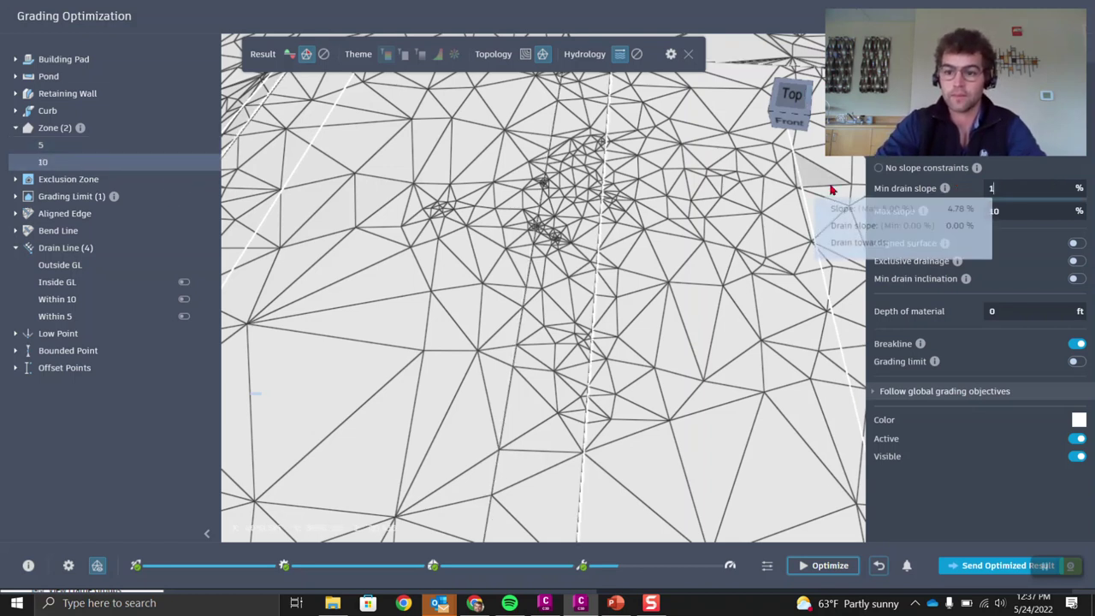
text(1)
click(1000, 469)
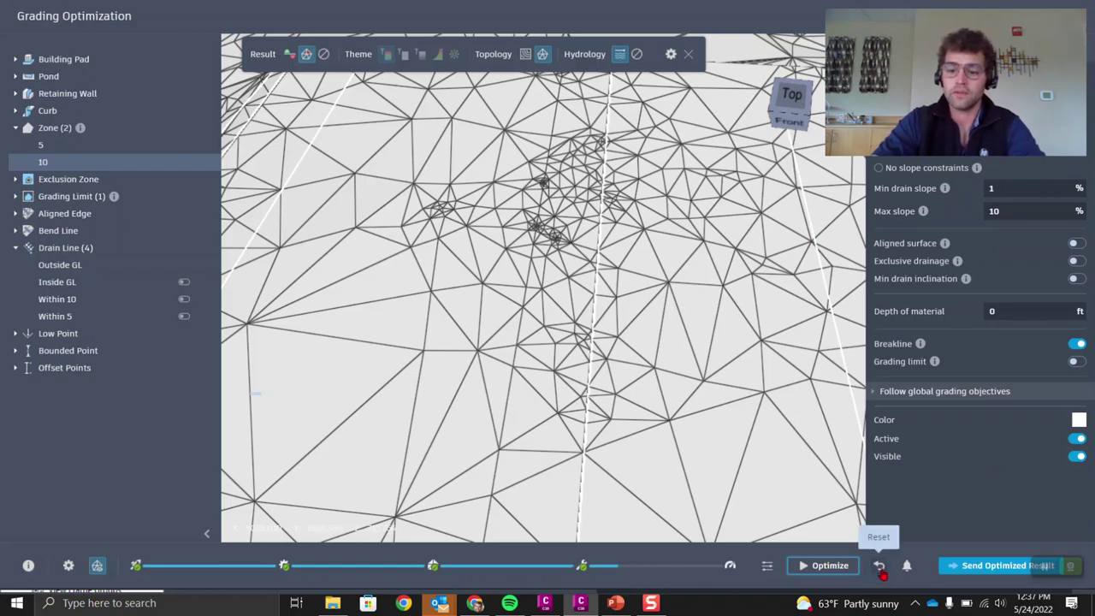
click(878, 565)
Examine the drain direction arrows and slope violations within both zones and around the Outside GL drain line.
scroll(608, 339, down, 2)
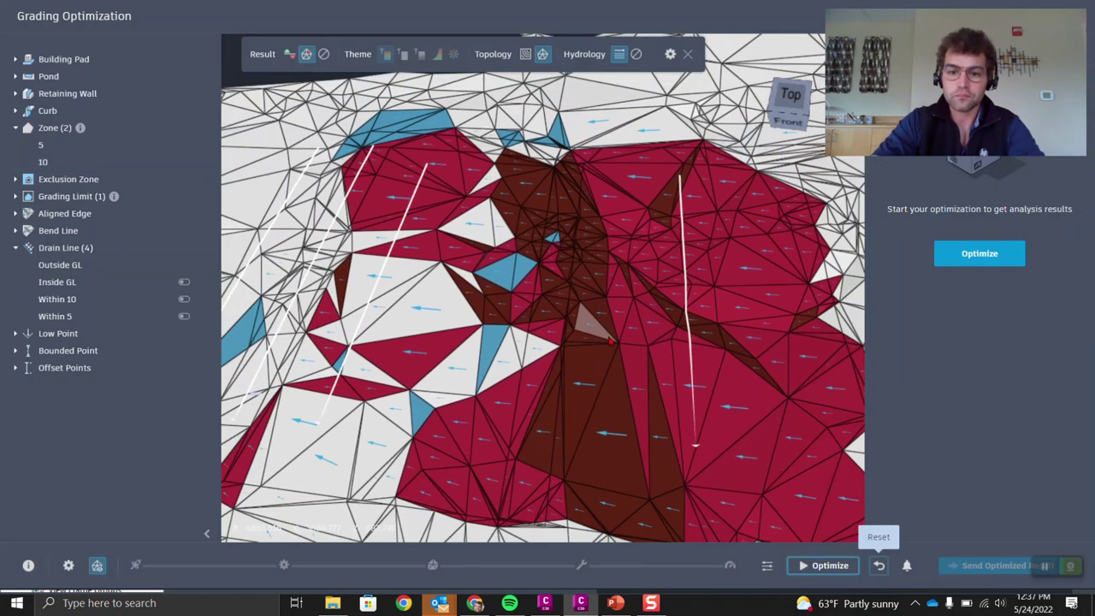
scroll(574, 295, down, 2)
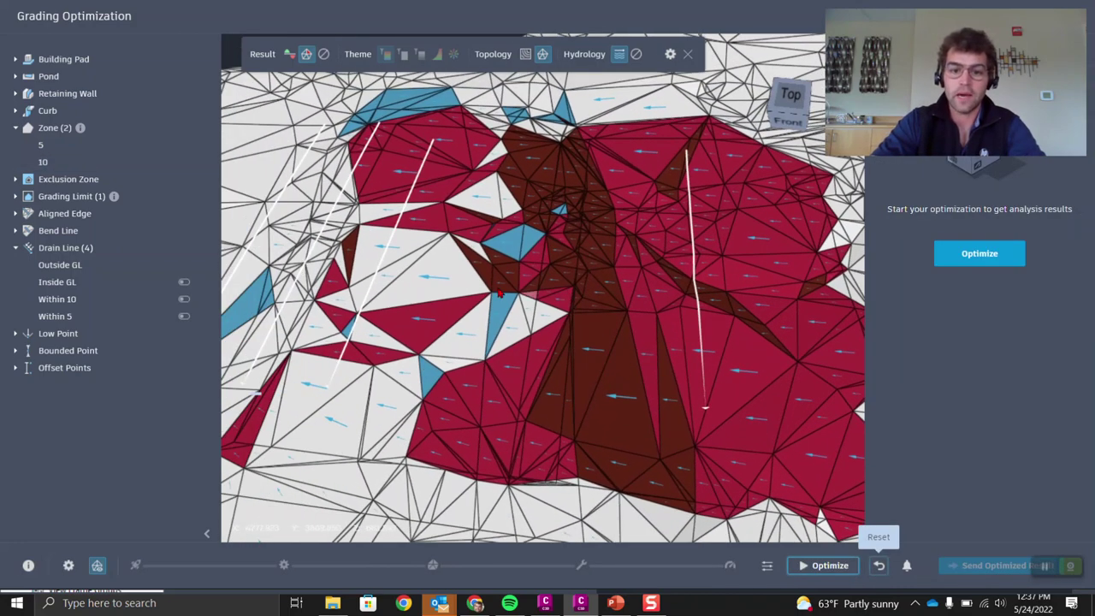
middle_drag(575, 295, 540, 270)
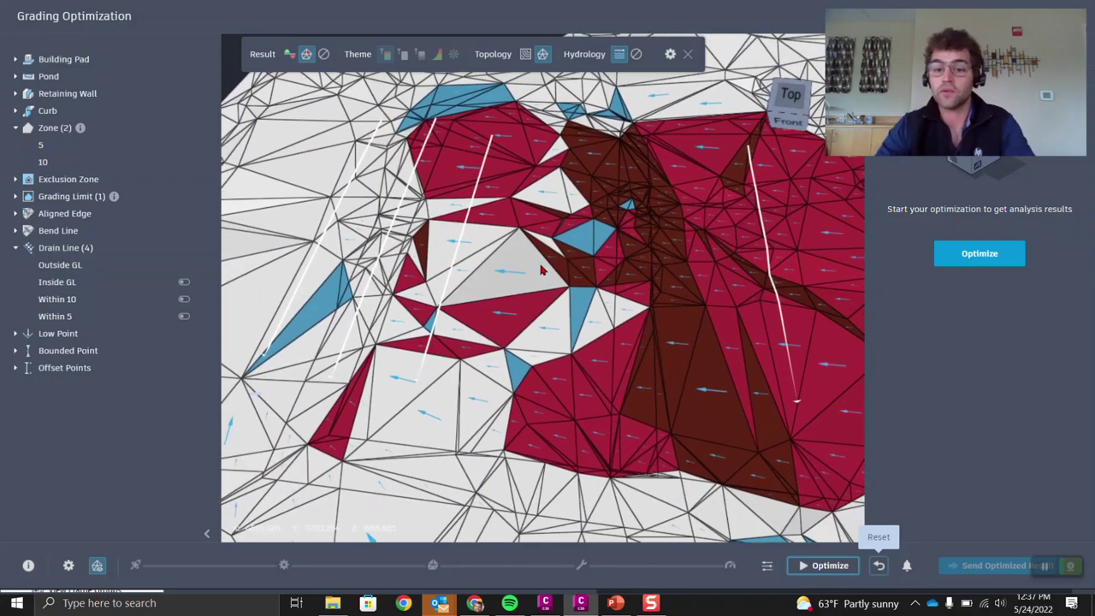
mouse_move(540, 270)
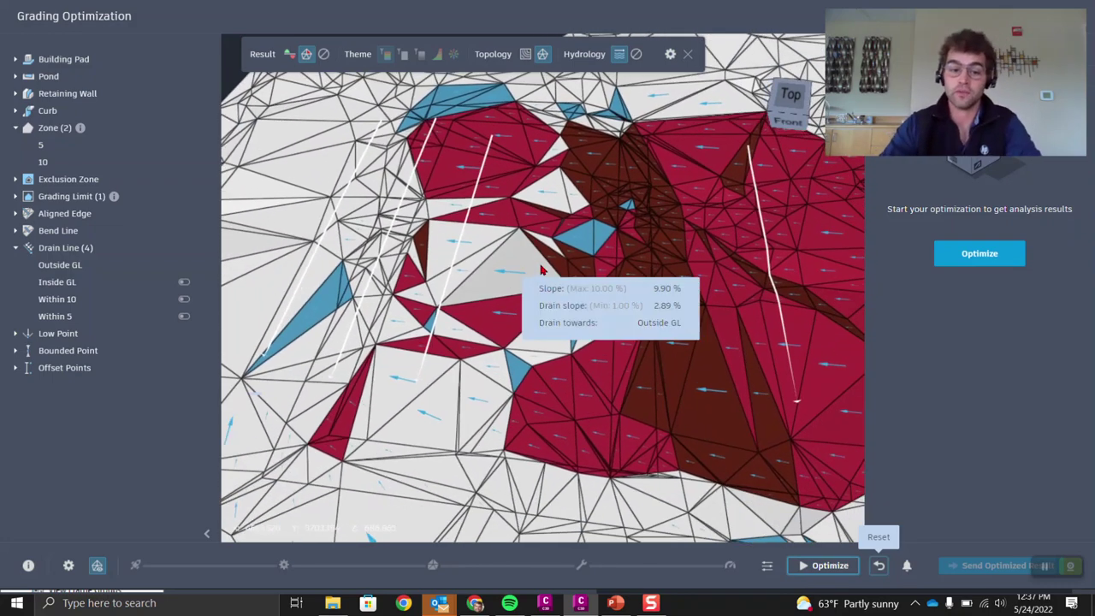
scroll(541, 270, up, 5)
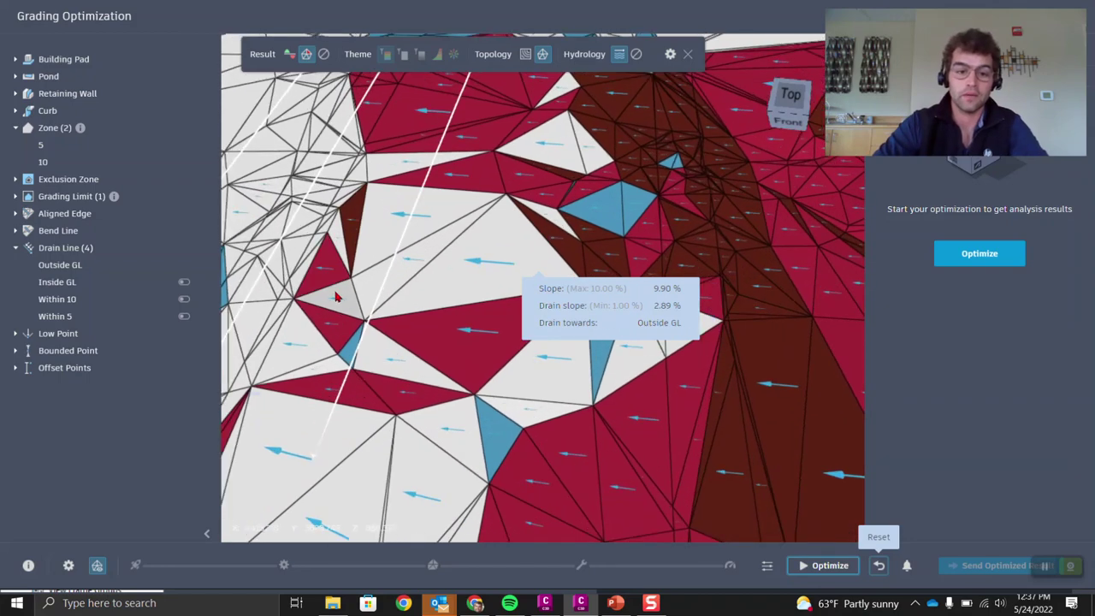
scroll(341, 273, down, 6)
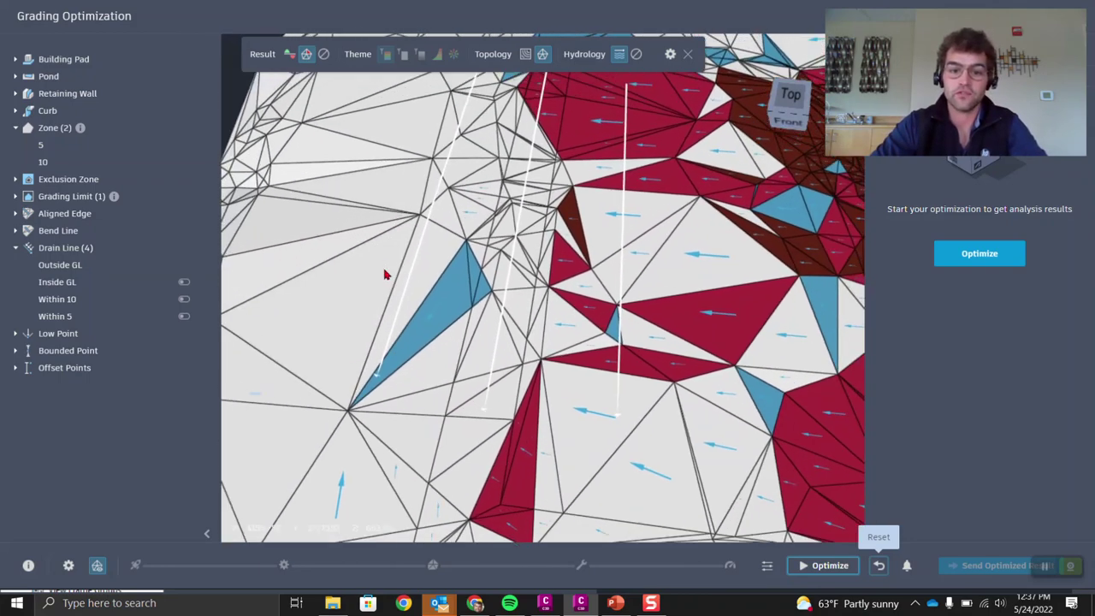
mouse_move(499, 278)
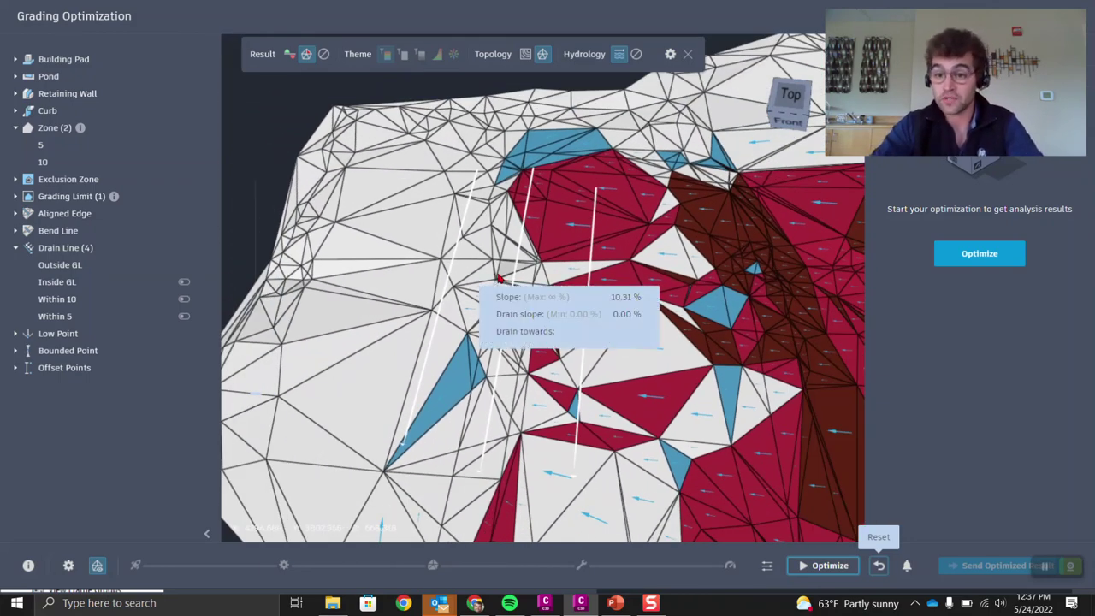
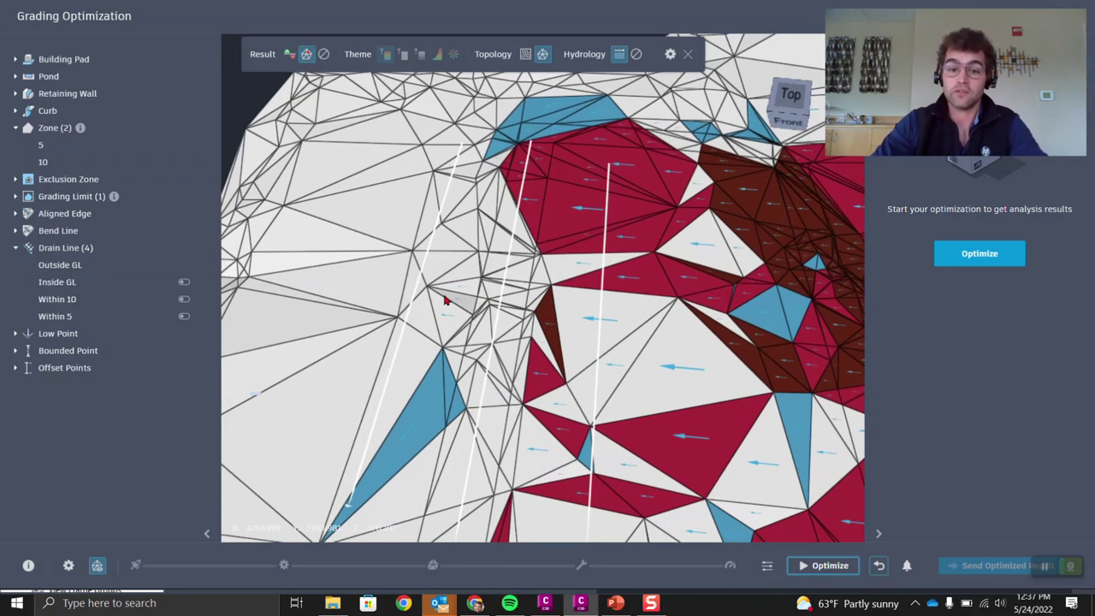
scroll(533, 227, down, 8)
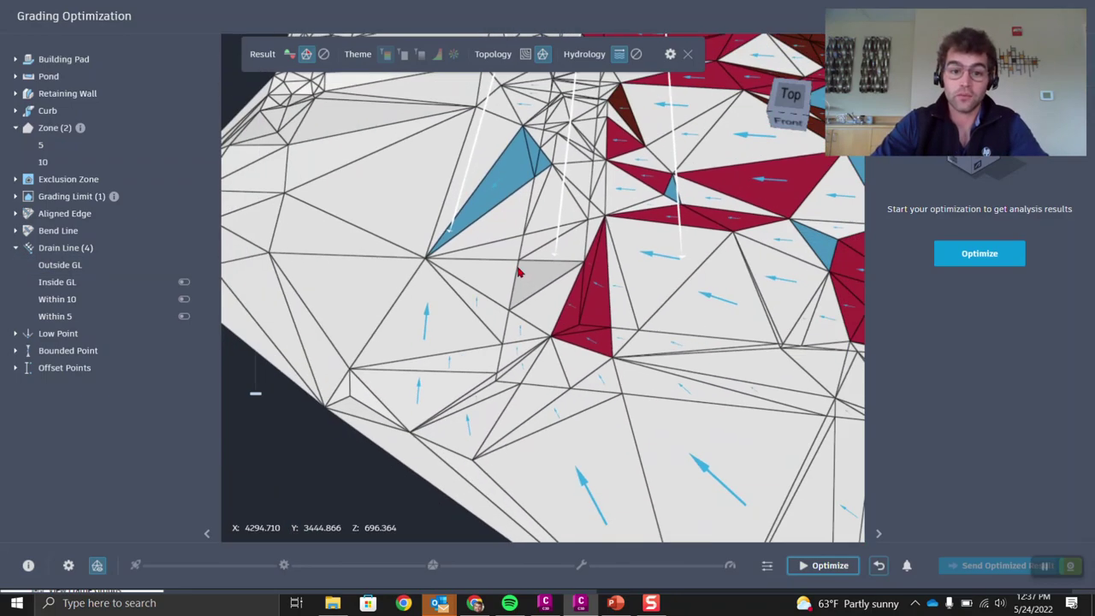
scroll(459, 235, down, 5)
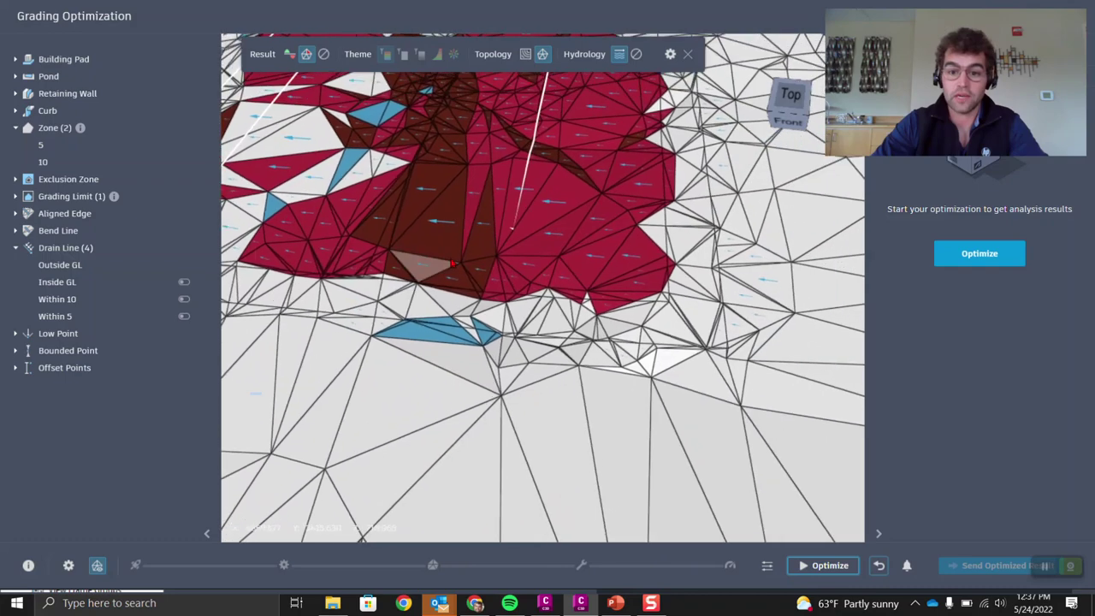
scroll(618, 339, down, 2)
scroll(520, 285, down, 2)
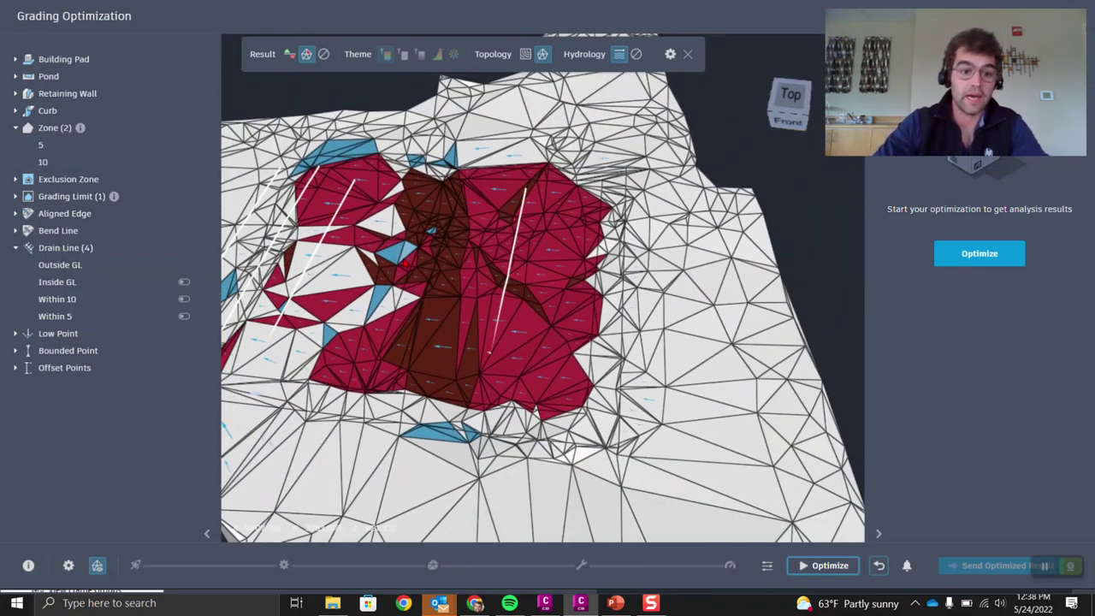
Expand the grading limit list and check the slope and drain target of facets in zone 10 and beside the Outside GL drain line.
click(146, 298)
click(15, 198)
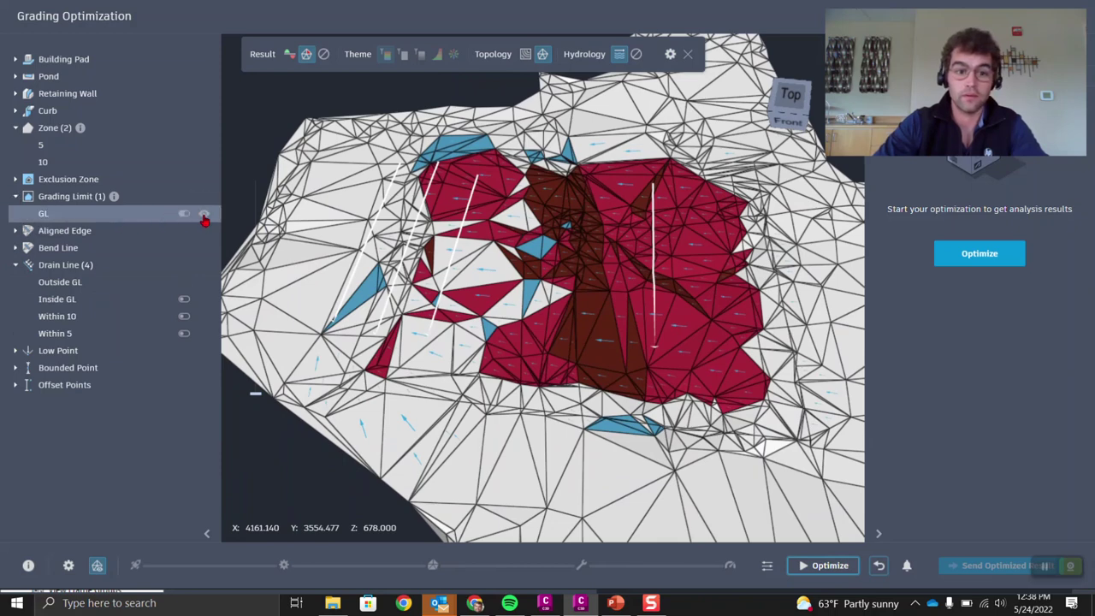
drag(354, 231, 501, 227)
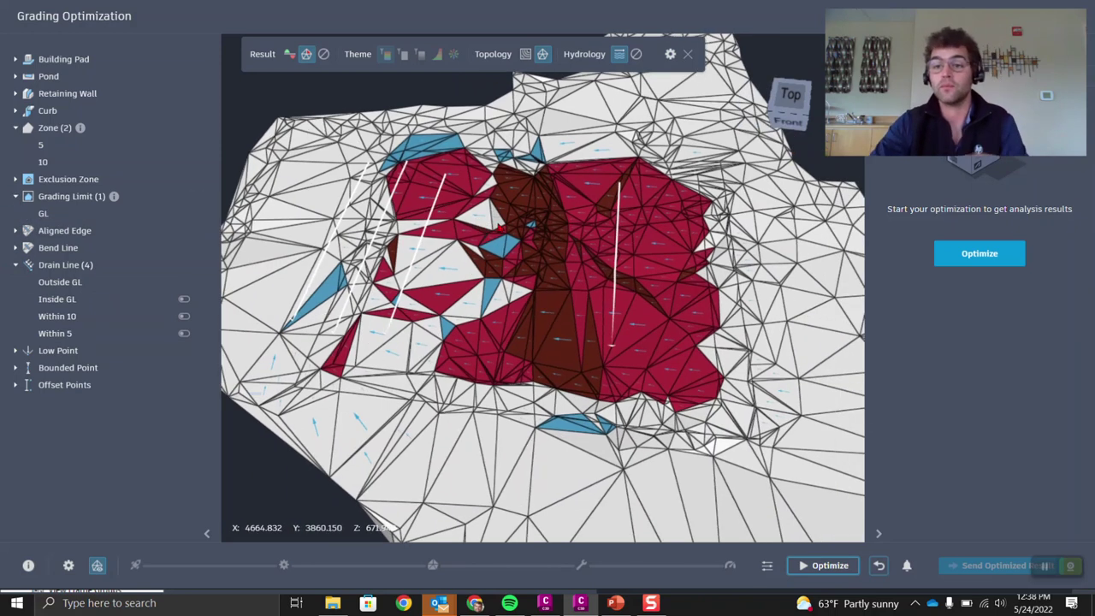
mouse_move(501, 226)
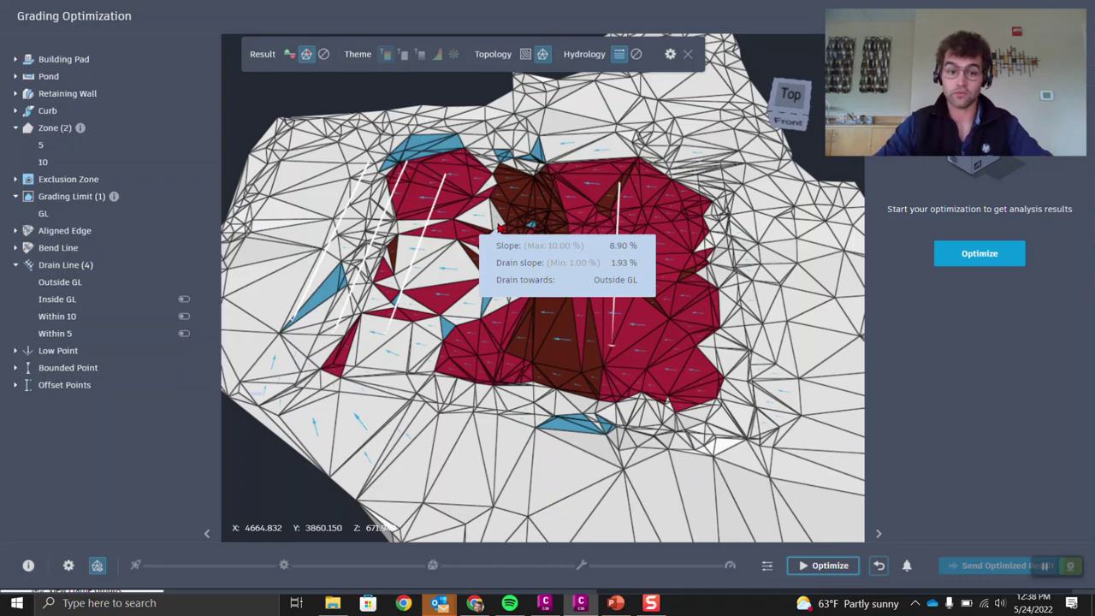
scroll(499, 228, up, 6)
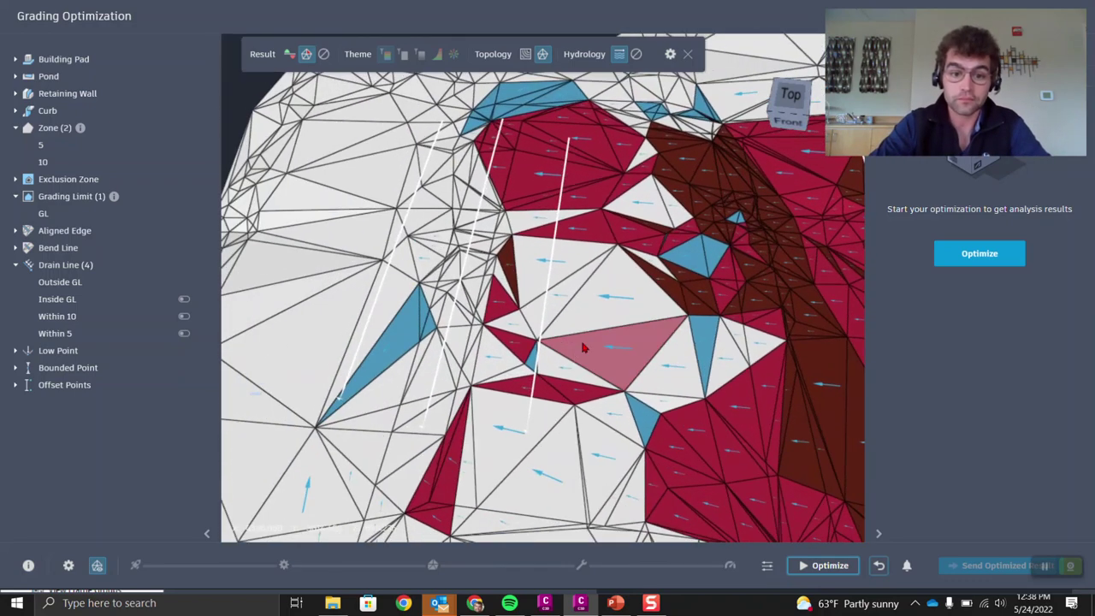
scroll(552, 372, down, 3)
mouse_move(526, 366)
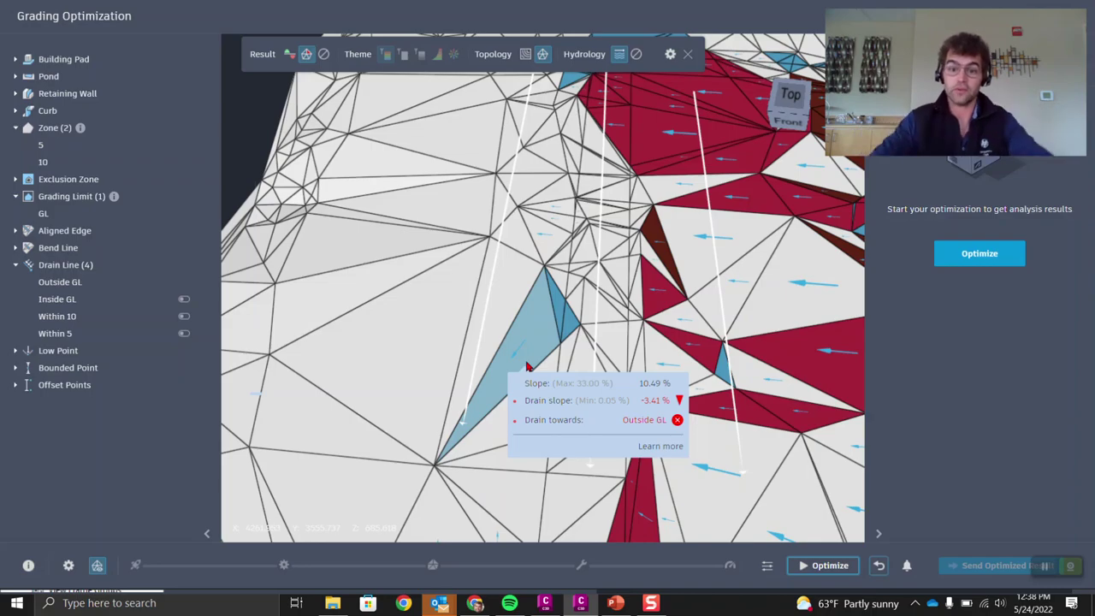
Activate the Inside GL drain line in place of Outside GL and reset the optimization.
scroll(557, 265, down, 5)
drag(479, 250, 229, 257)
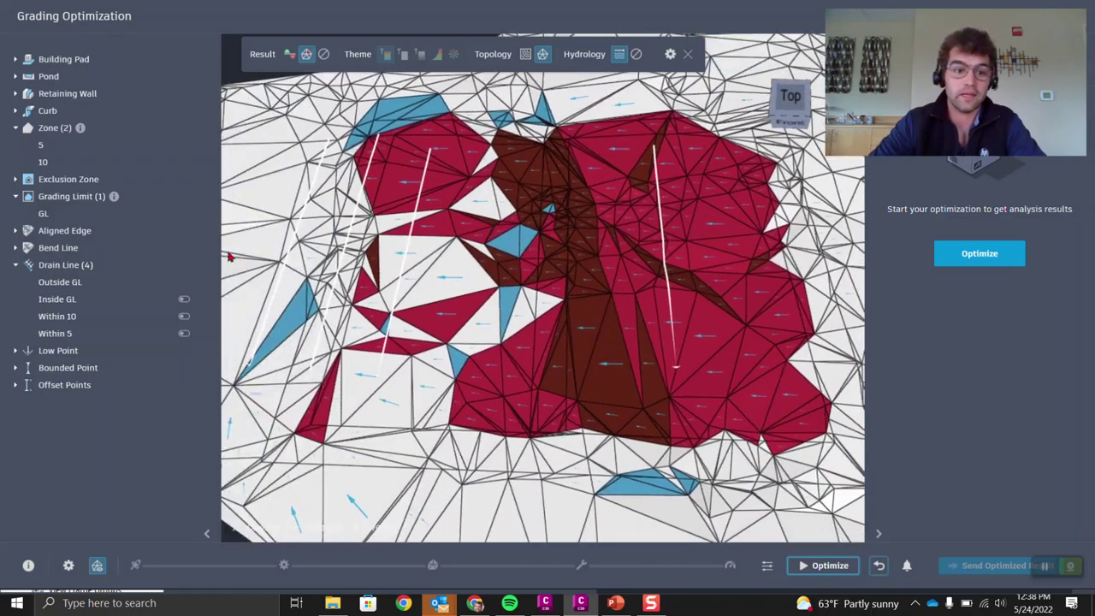
click(183, 300)
drag(293, 247, 411, 254)
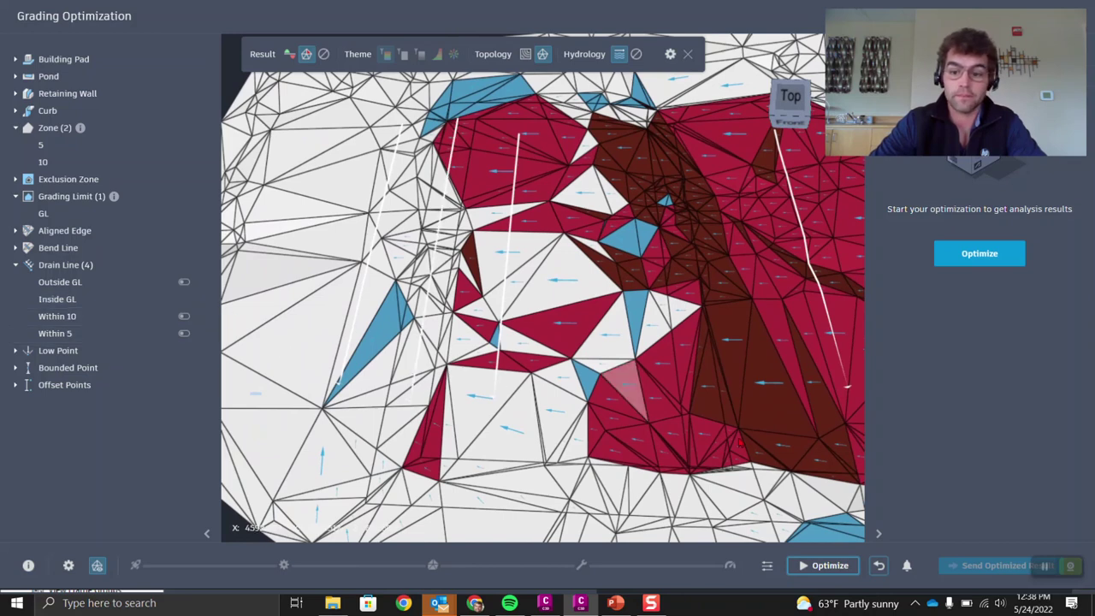
click(876, 567)
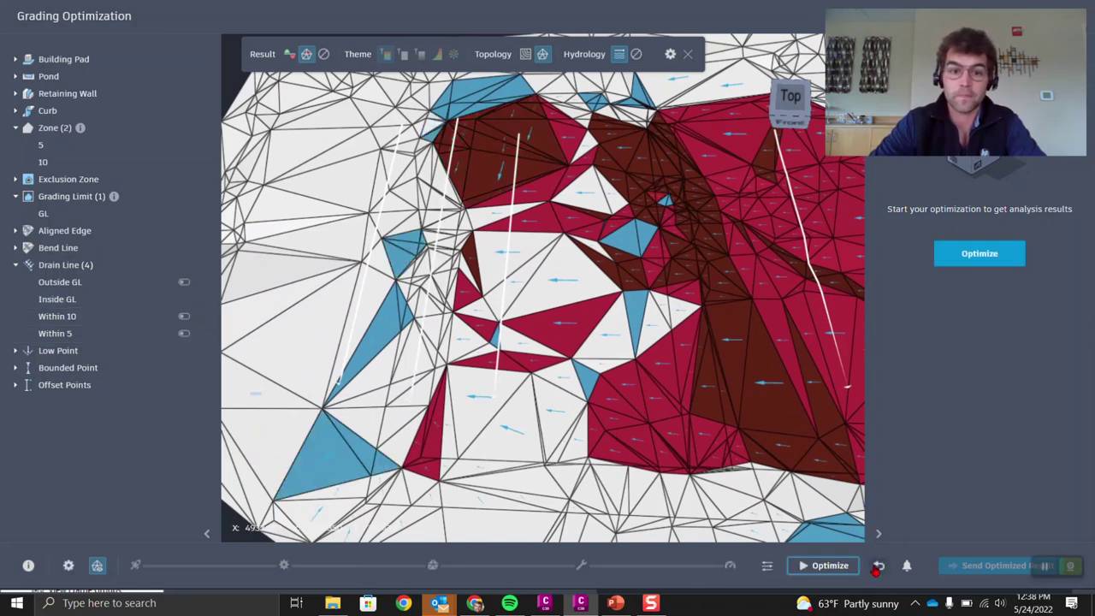
Examine the drain direction arrows and slope violations in zone 10 and around the Inside GL drain line.
scroll(477, 224, up, 5)
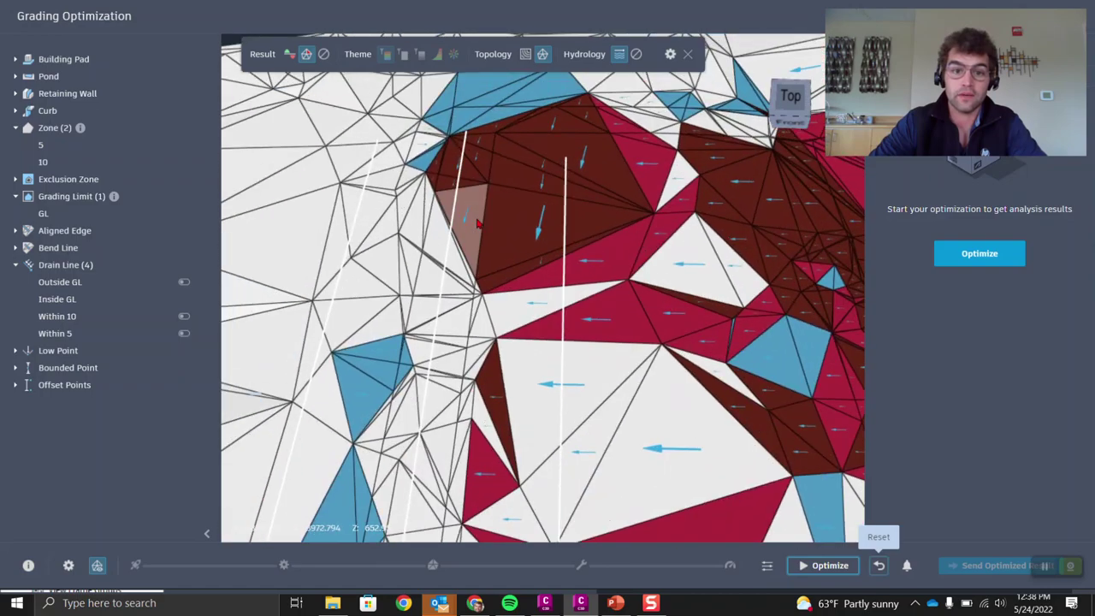
scroll(477, 224, down, 2)
scroll(520, 160, up, 4)
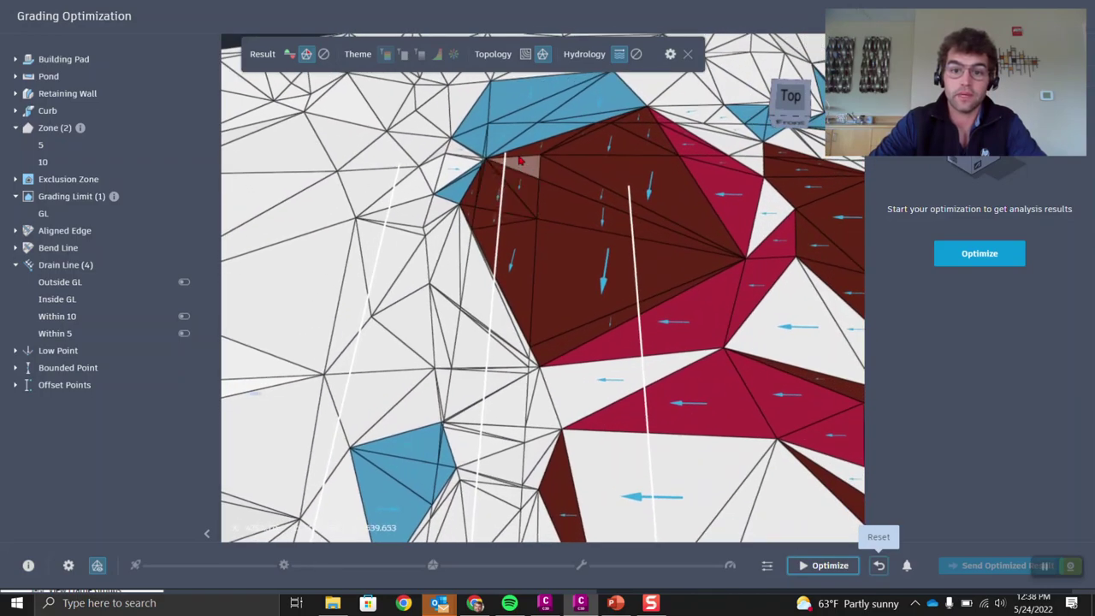
scroll(548, 238, up, 3)
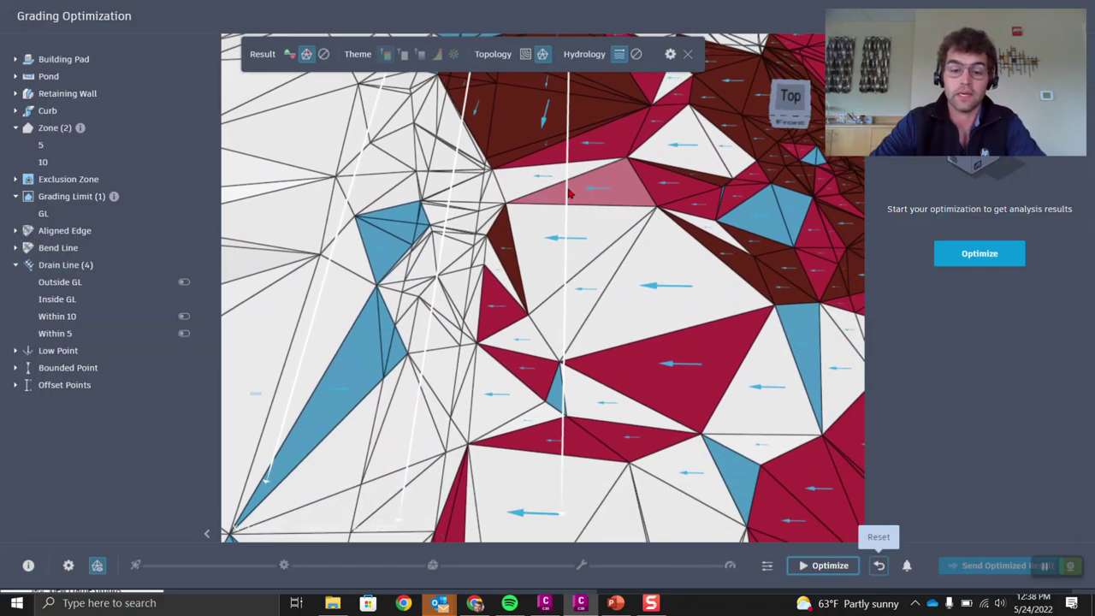
scroll(571, 194, down, 5)
scroll(462, 254, down, 1)
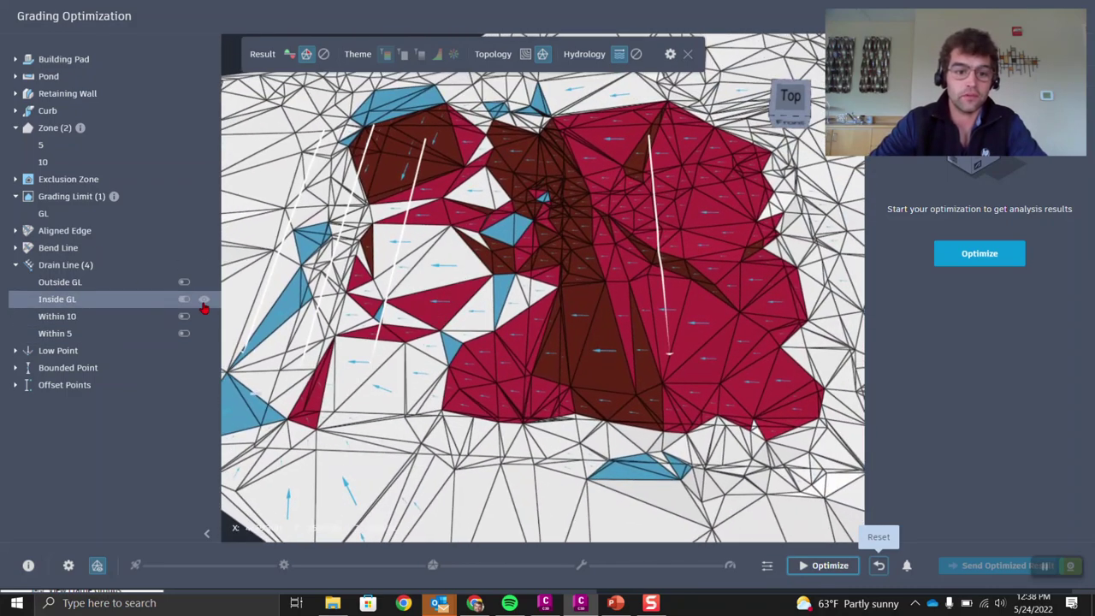
Deactivate and hide Inside GL, activate the Within 10 drain line, and reset the optimization to check drainage in zone 10.
click(203, 303)
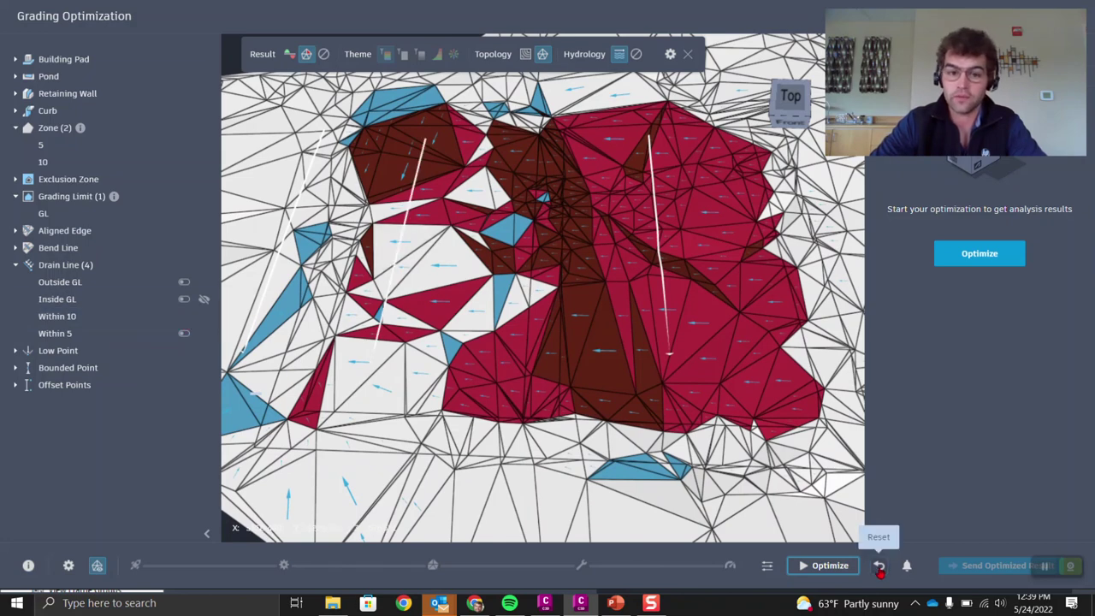
click(878, 566)
scroll(355, 266, up, 5)
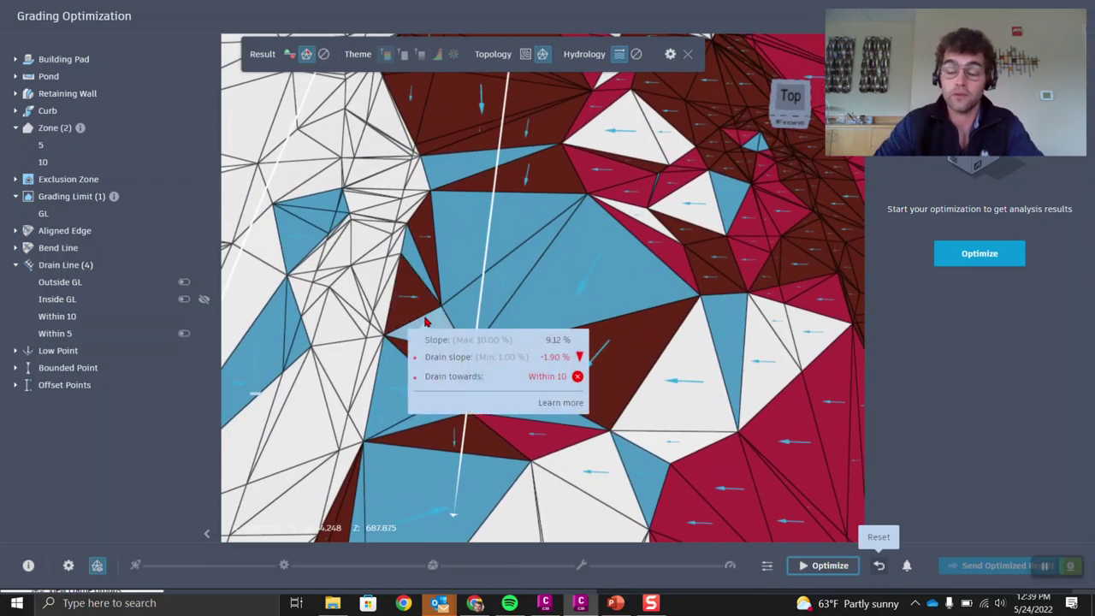
scroll(599, 301, down, 1)
scroll(600, 301, down, 5)
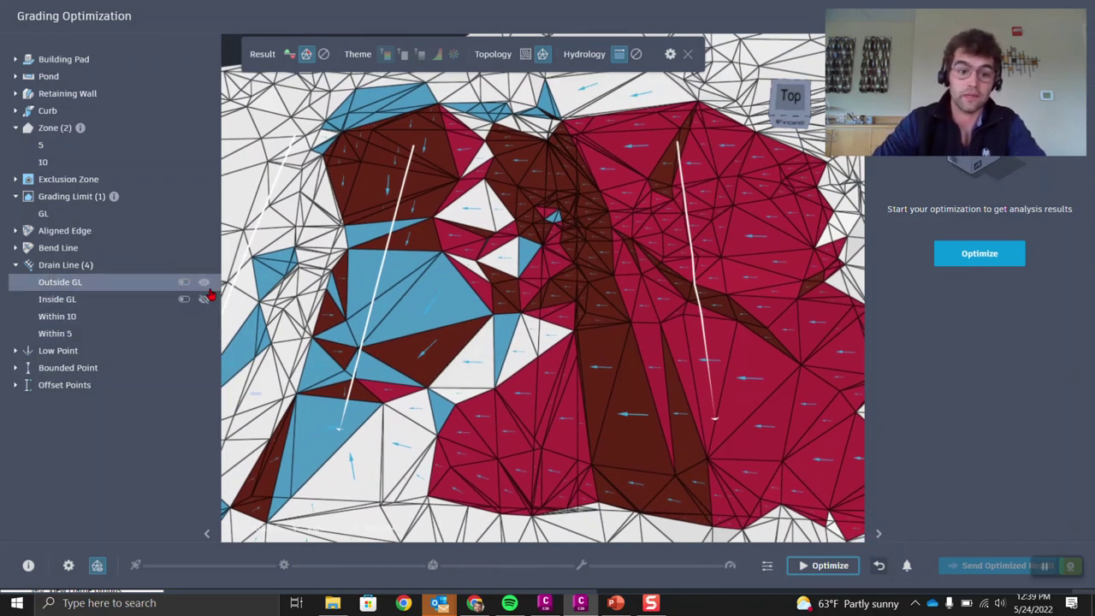
Activate the Within 5 drain line alongside Within 10 and reset the optimization to compare drain directions in both zones.
click(883, 569)
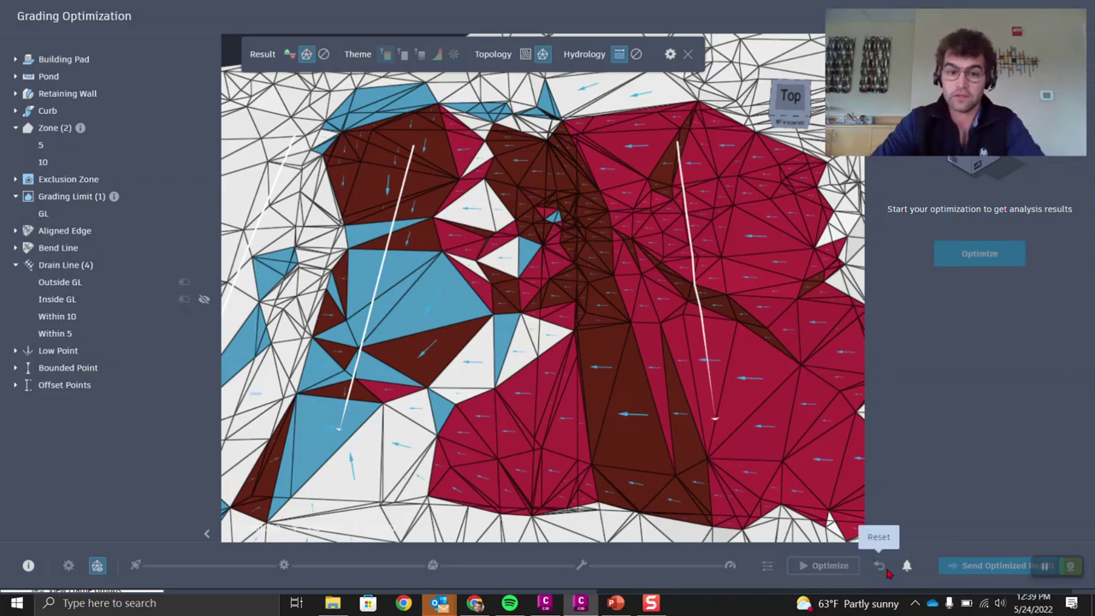
scroll(637, 308, up, 2)
scroll(642, 321, down, 3)
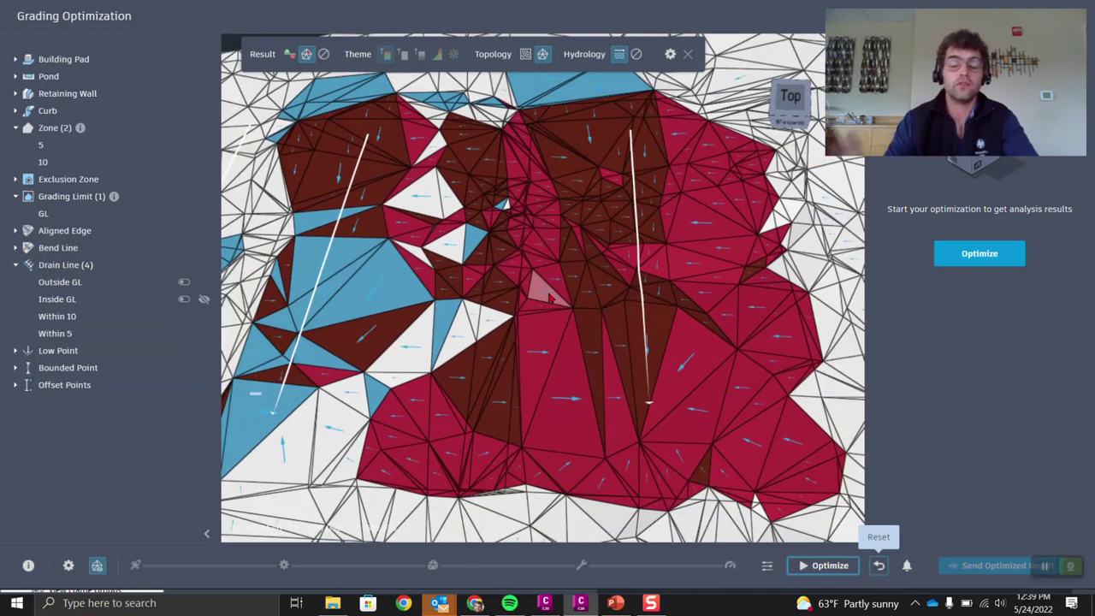
mouse_move(550, 297)
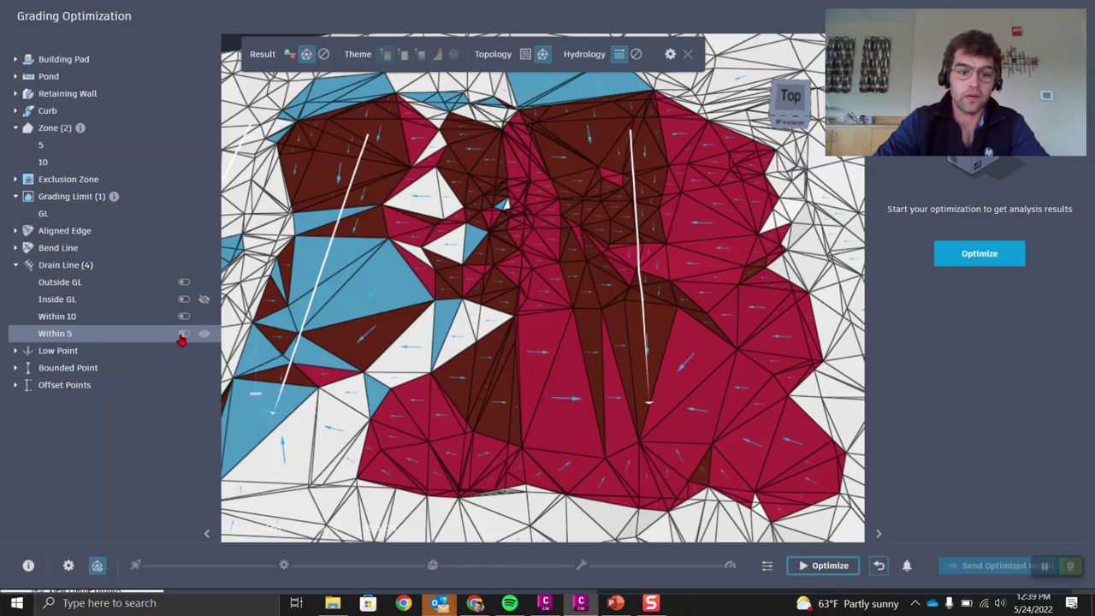
Make Outside GL the only active drain line and enable exclusive drainage for zones 5 and 10.
click(183, 283)
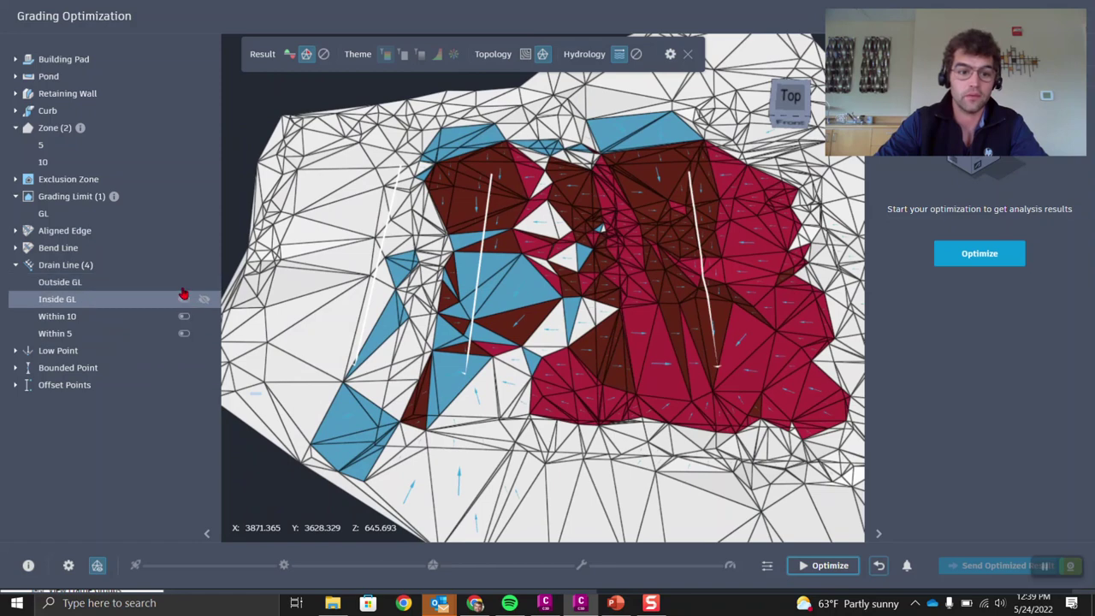
click(204, 285)
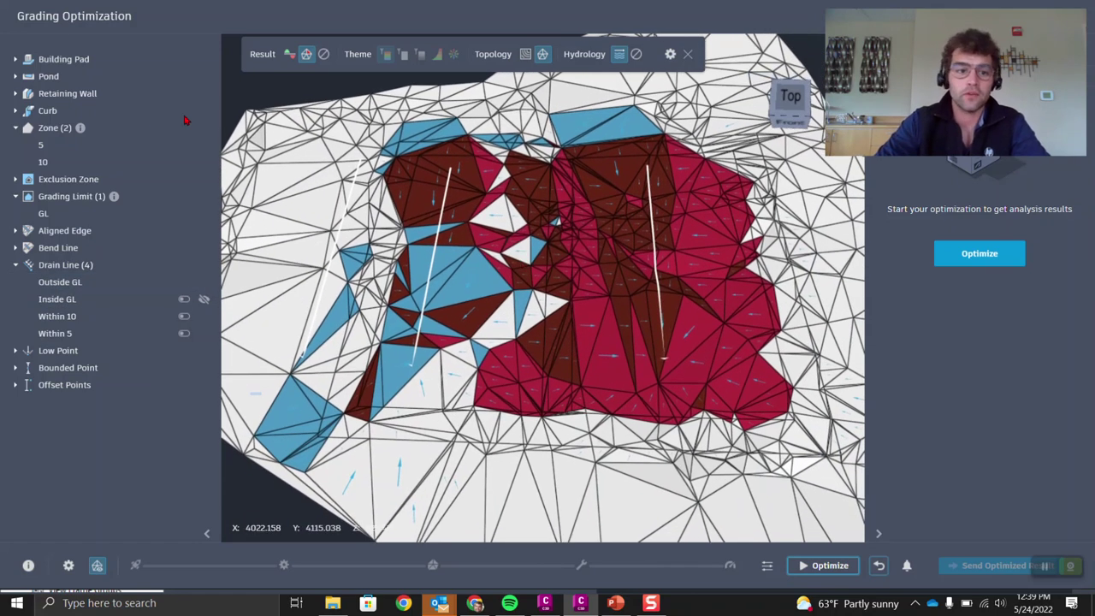
click(60, 147)
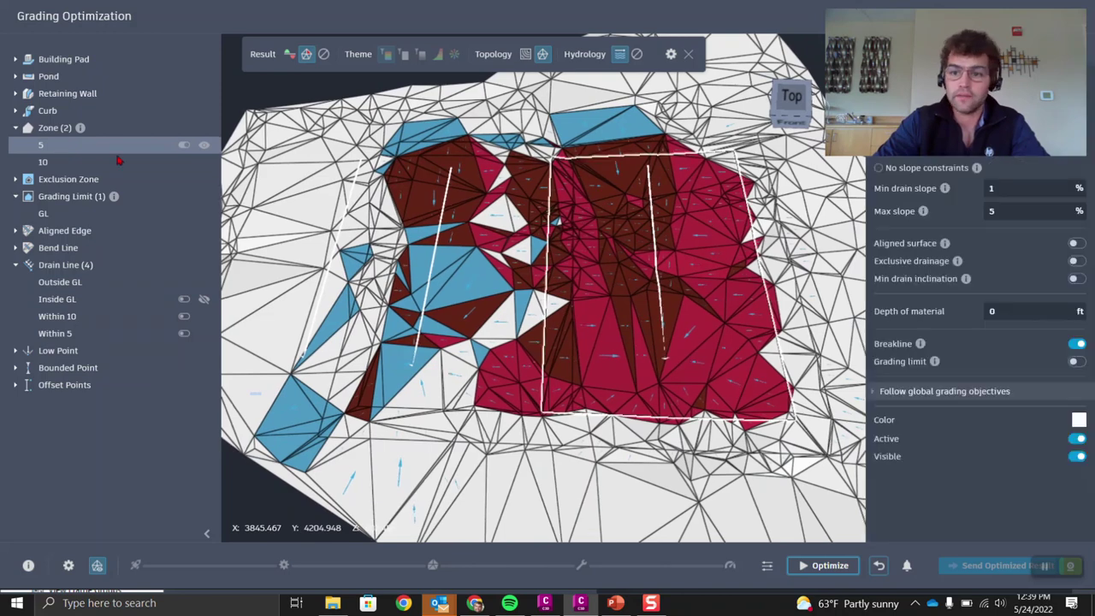
click(1079, 265)
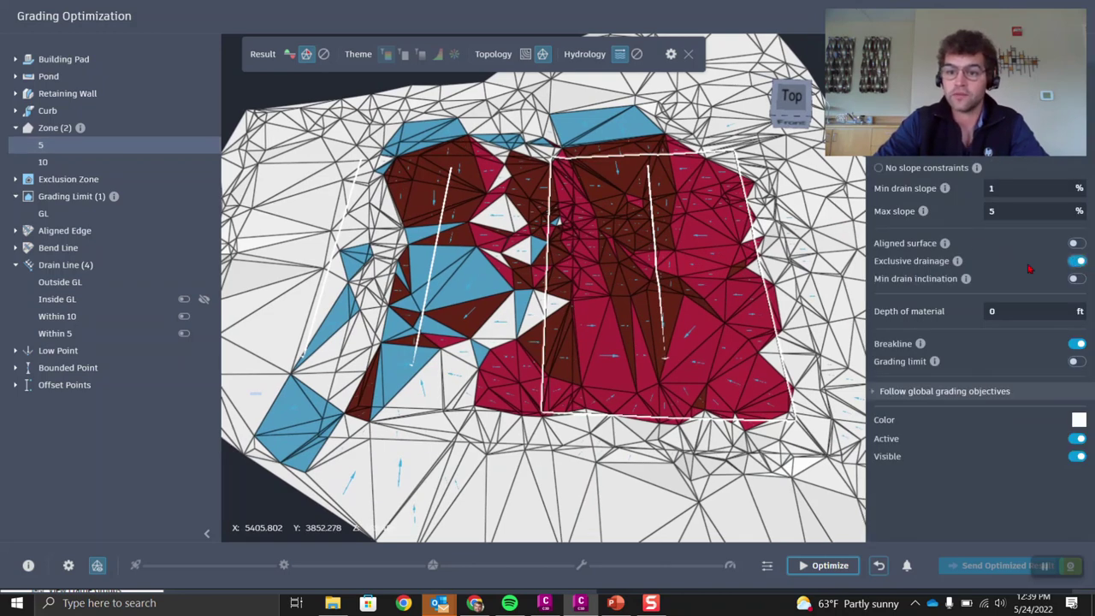
mouse_move(960, 267)
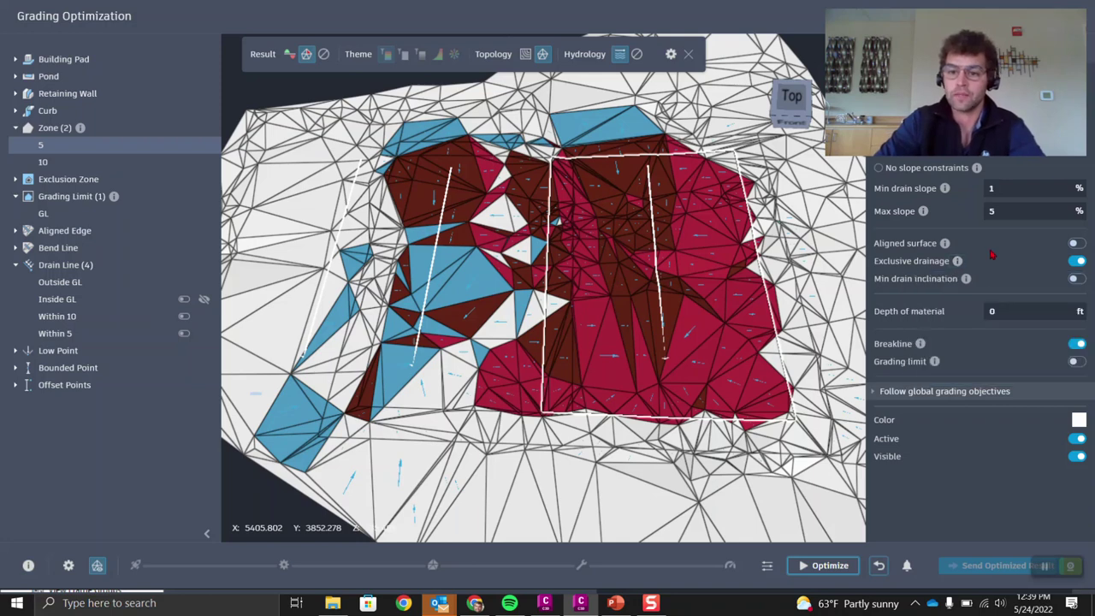
click(97, 162)
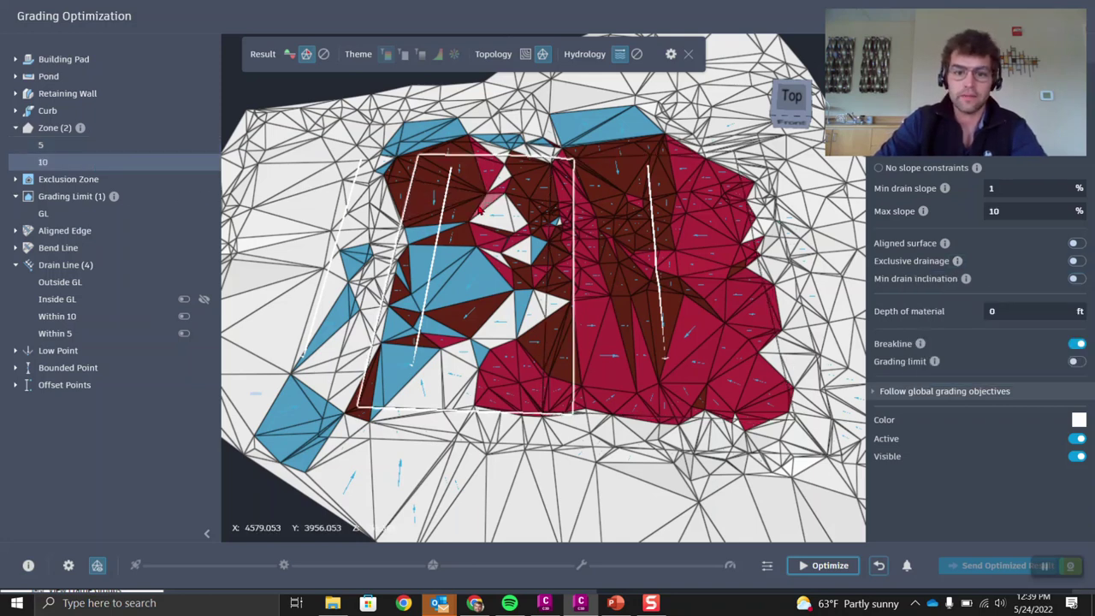
click(1076, 261)
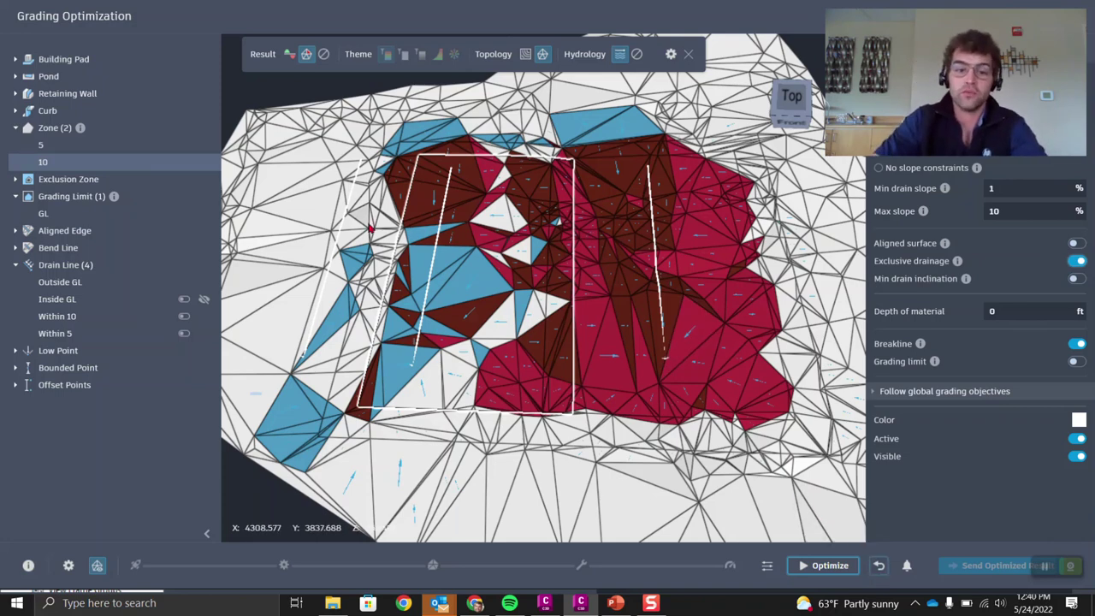
mouse_move(343, 223)
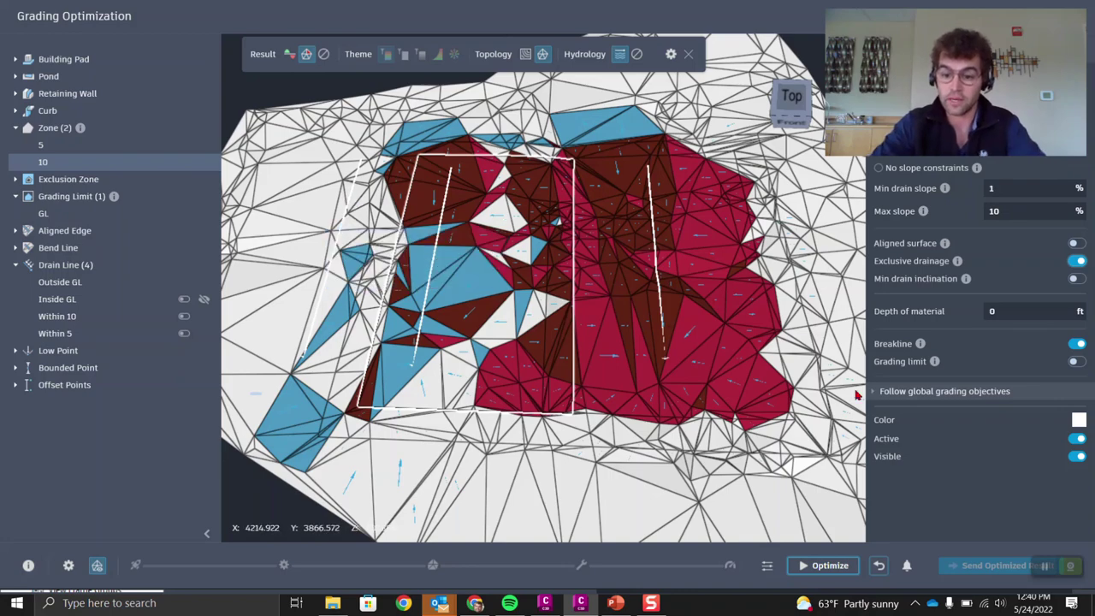
Reset the optimization with exclusive drainage enabled and inspect zones 5 and 10 for drain direction arrows.
click(879, 571)
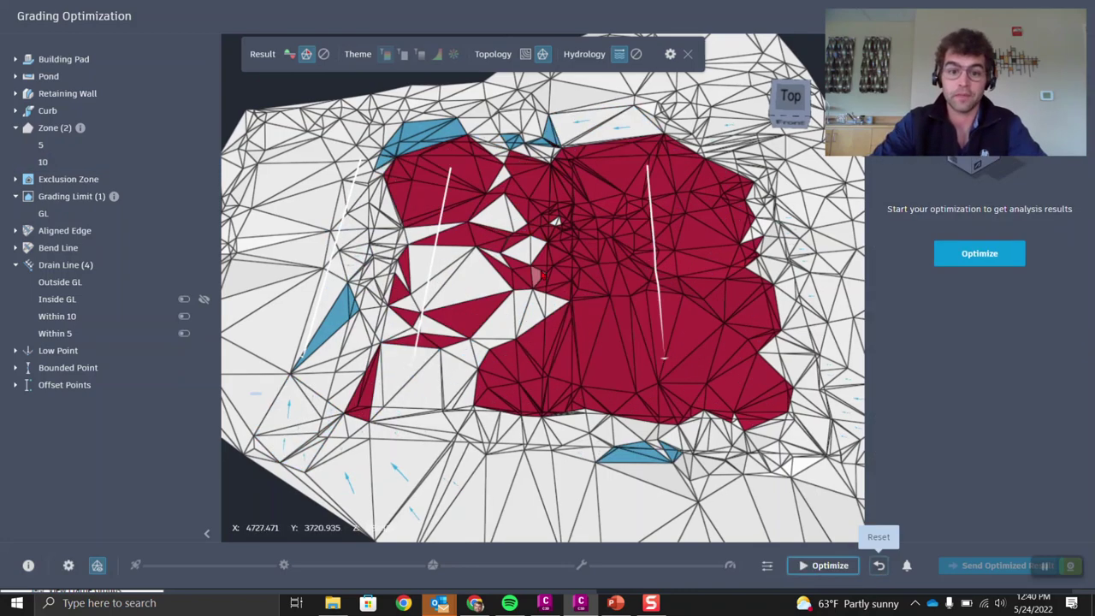
scroll(416, 299, up, 6)
scroll(489, 291, up, 8)
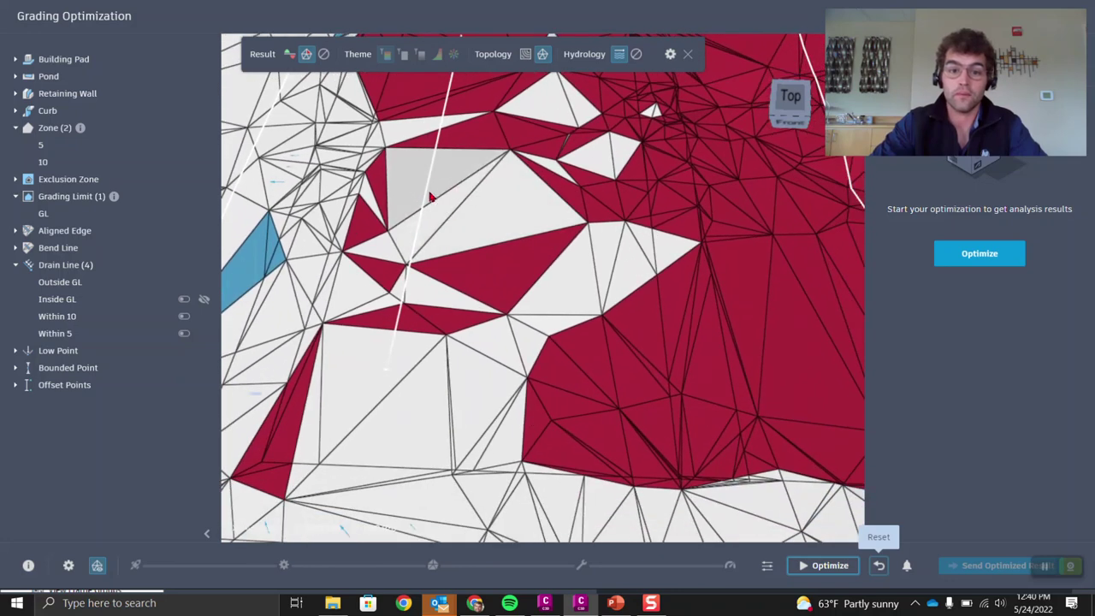
scroll(474, 227, down, 5)
right_click(451, 263)
click(47, 161)
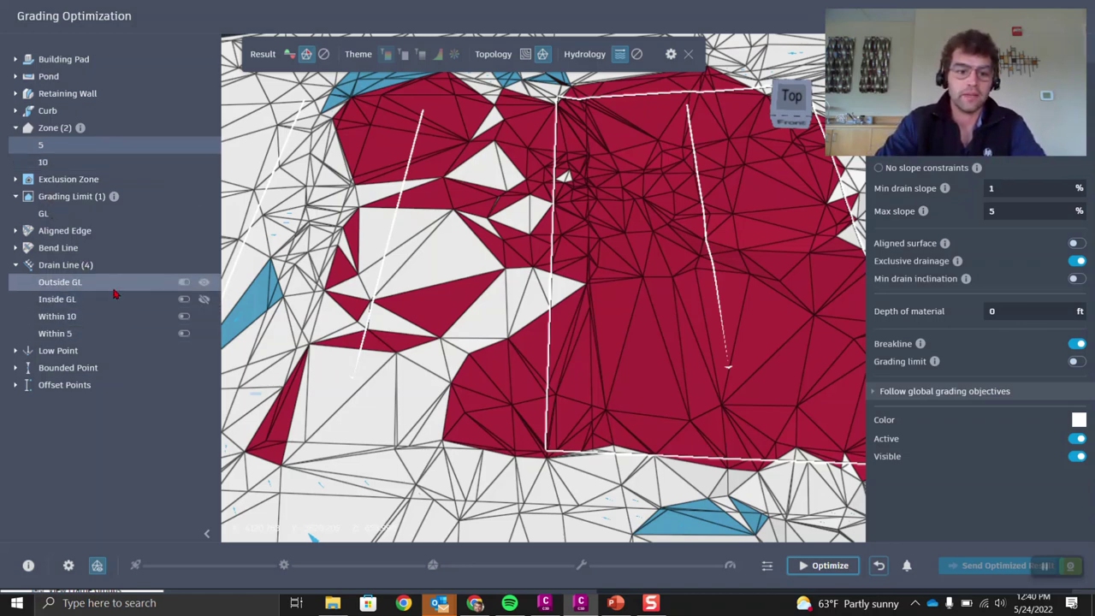
Activate the Within 10 and Within 5 drain lines in place of Outside GL and reset the optimization.
click(185, 284)
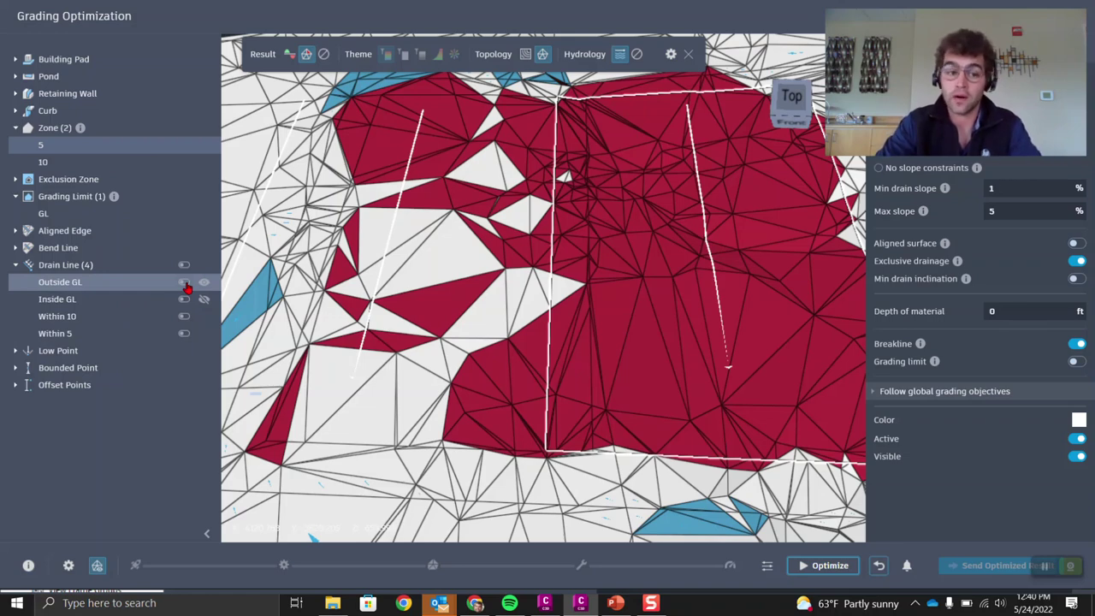
click(179, 334)
click(205, 336)
click(206, 336)
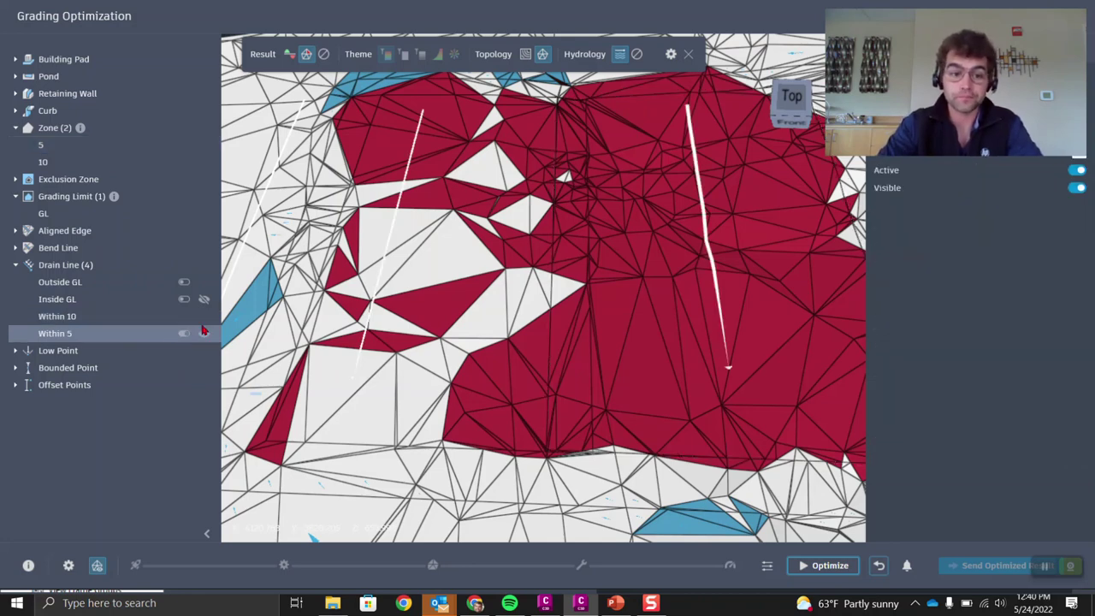
scroll(643, 346, down, 1)
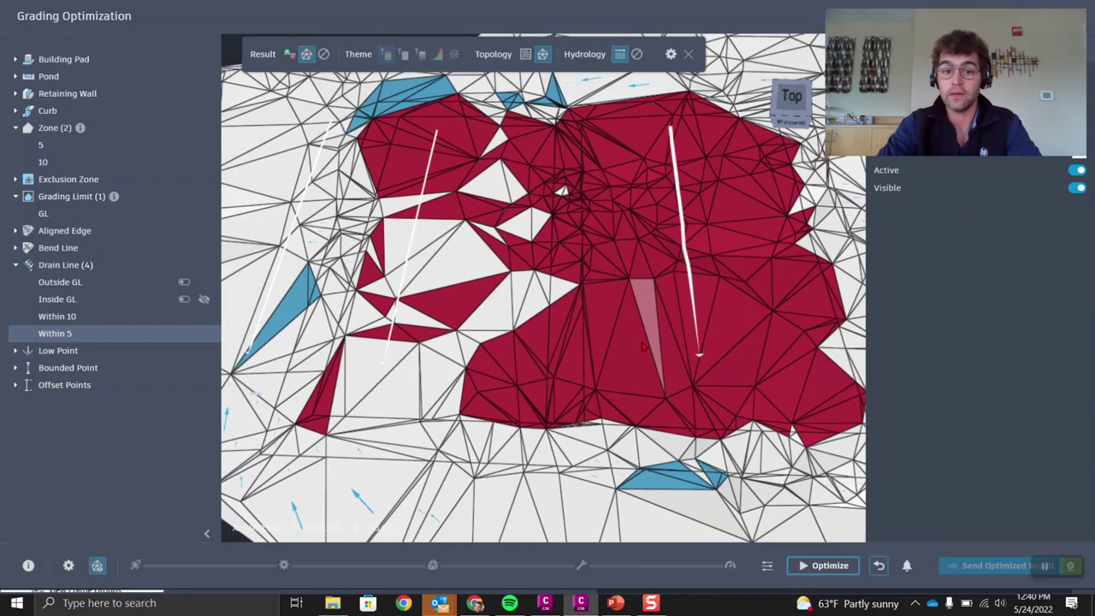
middle_drag(643, 347, 621, 342)
mouse_move(622, 342)
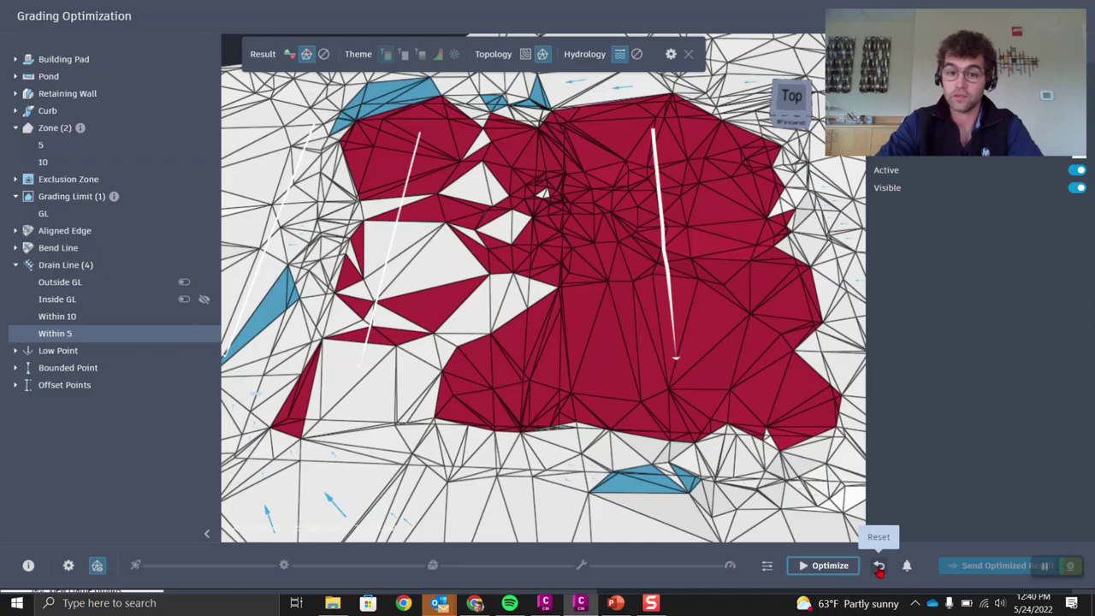
click(879, 567)
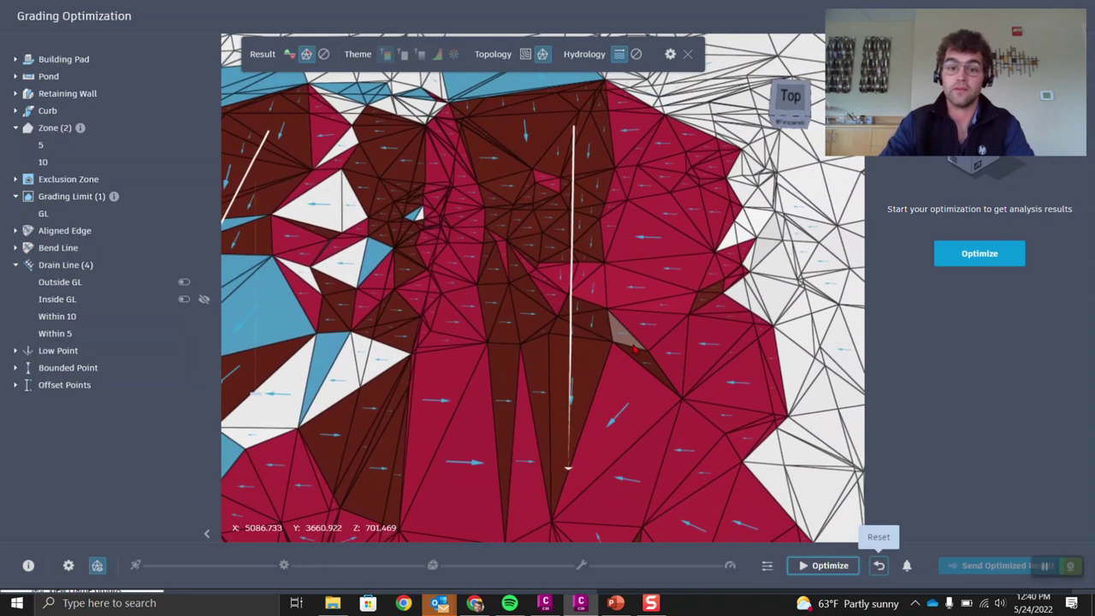
mouse_move(634, 347)
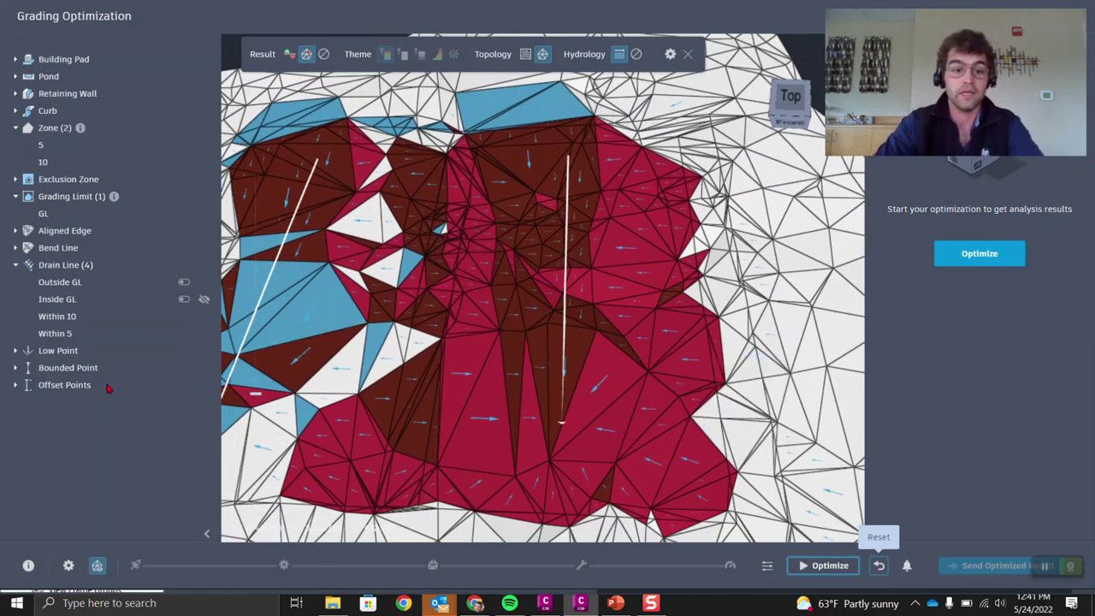
Deactivate the Within 10 drain line, reset the optimization, and check the drain target of facets near zone 10.
click(182, 317)
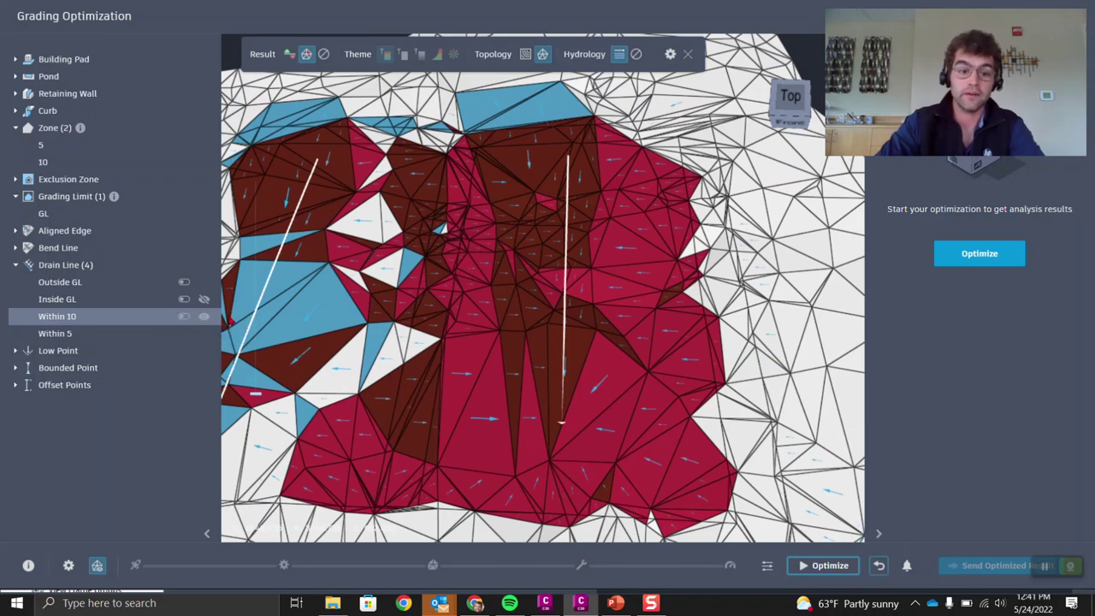
drag(552, 331, 629, 322)
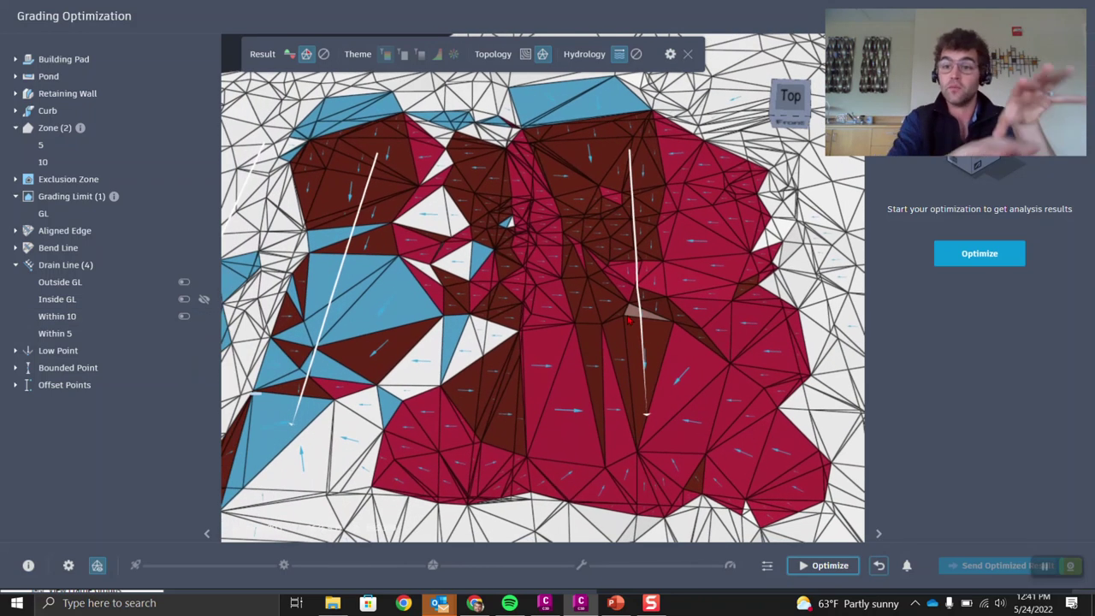
mouse_move(629, 322)
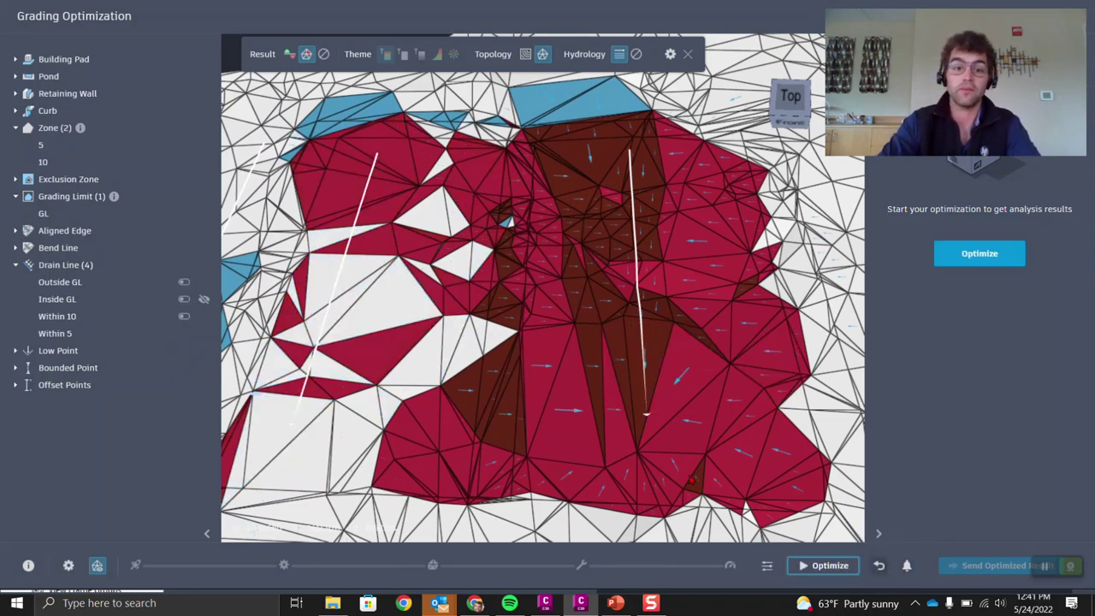
mouse_move(268, 316)
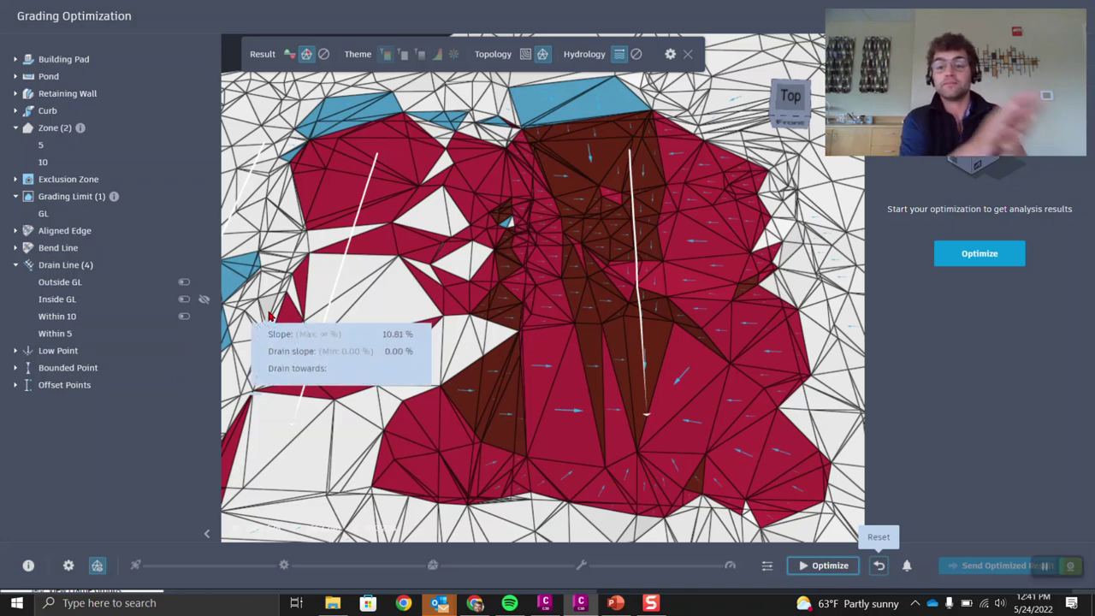
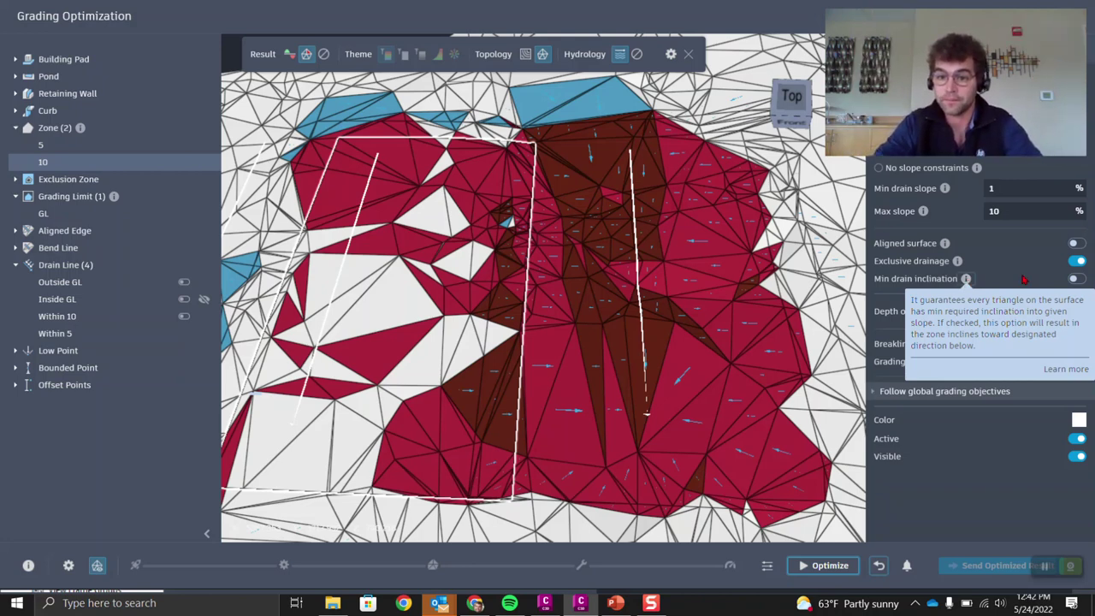
Enable min drain inclination with direction 25 instead of exclusive drainage for zone 10, reset the optimization, and check a zone 10 facet's drain target.
click(1075, 279)
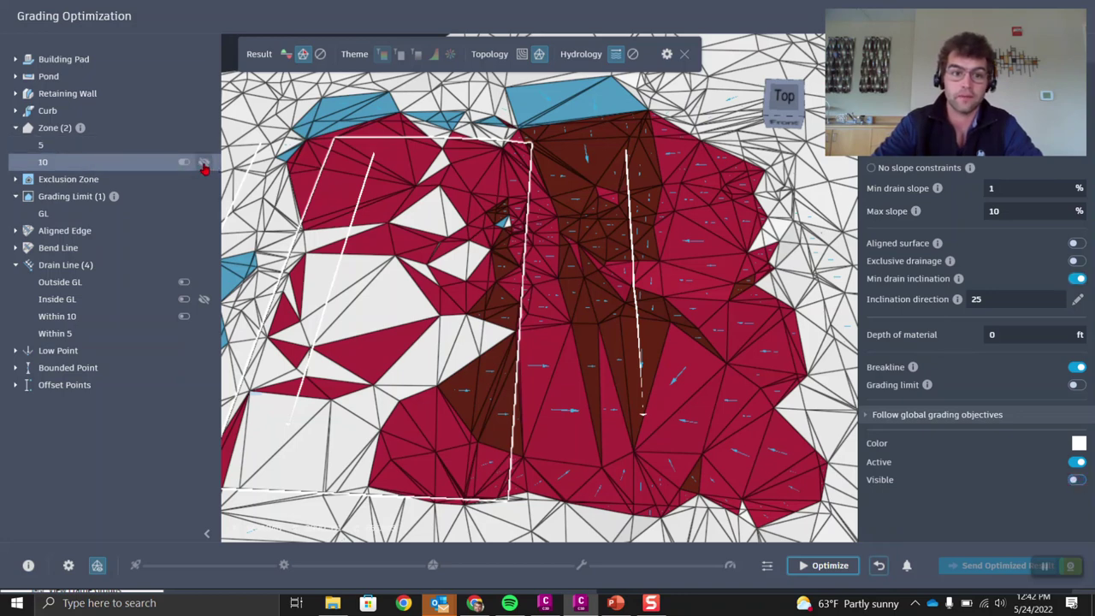
click(879, 564)
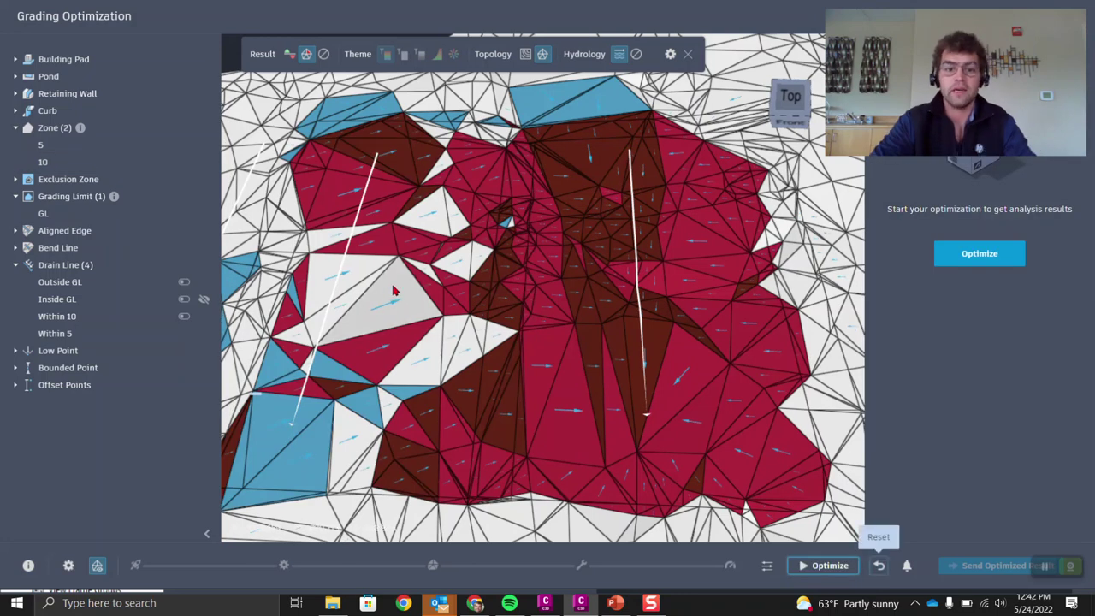
scroll(389, 295, up, 2)
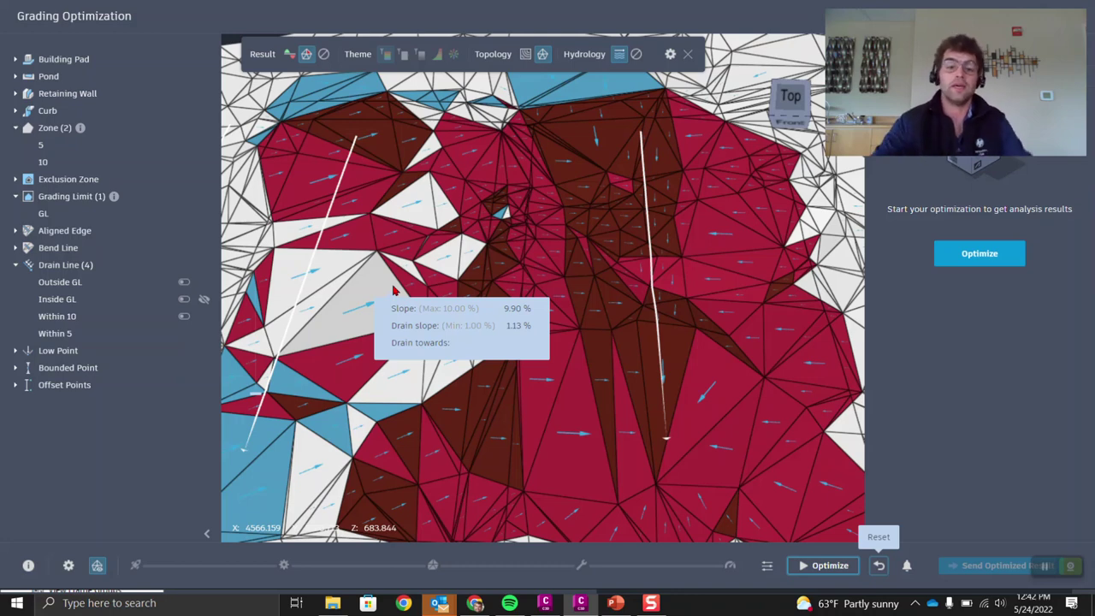
Activate the Within 10 drain line, reset the optimization, and check the slope and drain target of a facet beside that line.
click(182, 336)
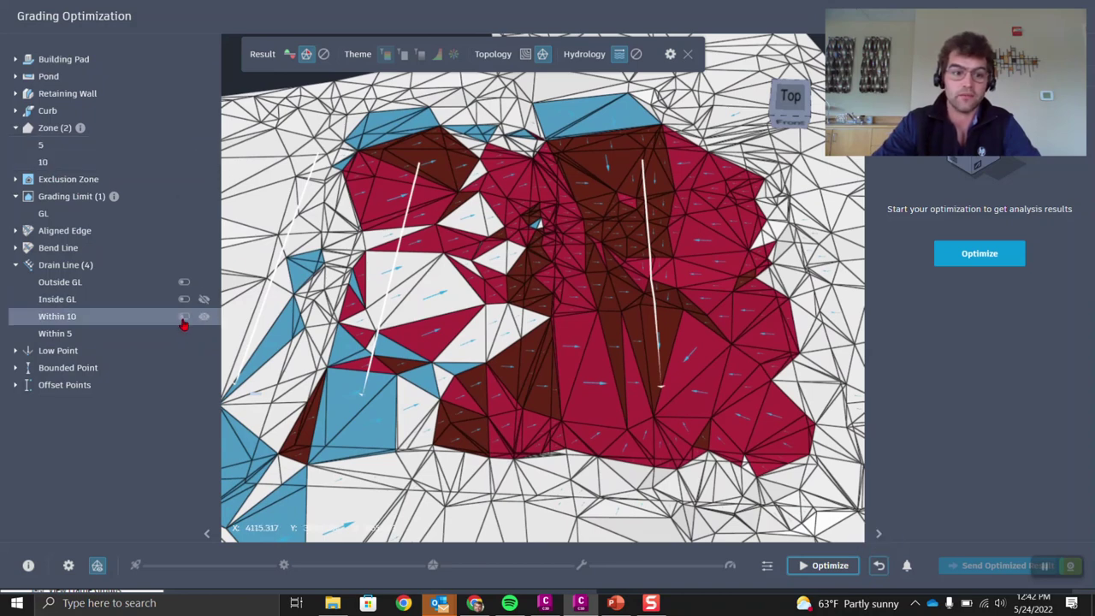
click(876, 568)
scroll(385, 314, up, 2)
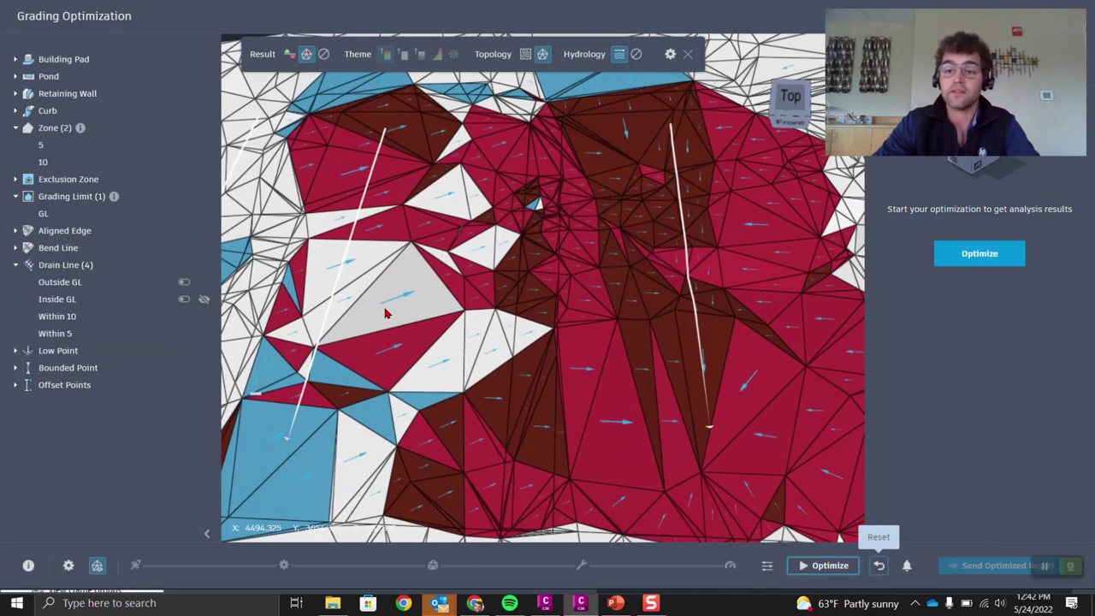
mouse_move(385, 314)
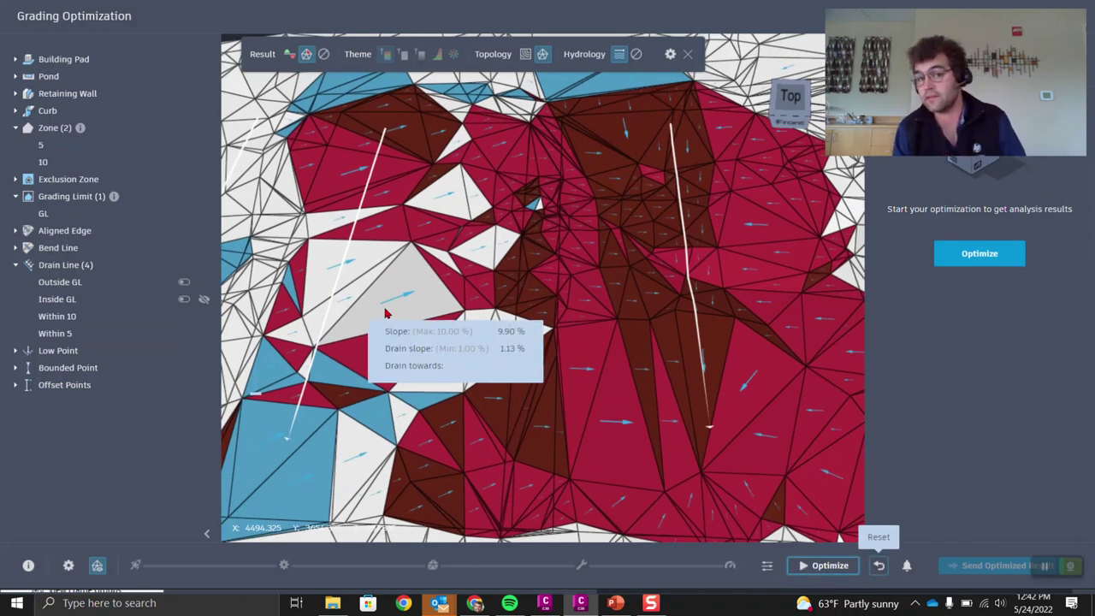